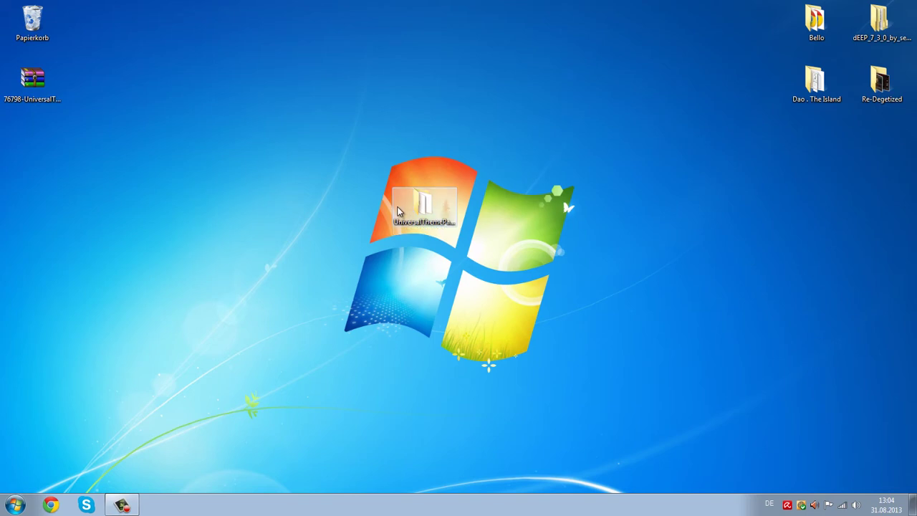
left_click_drag(382, 197, 387, 176)
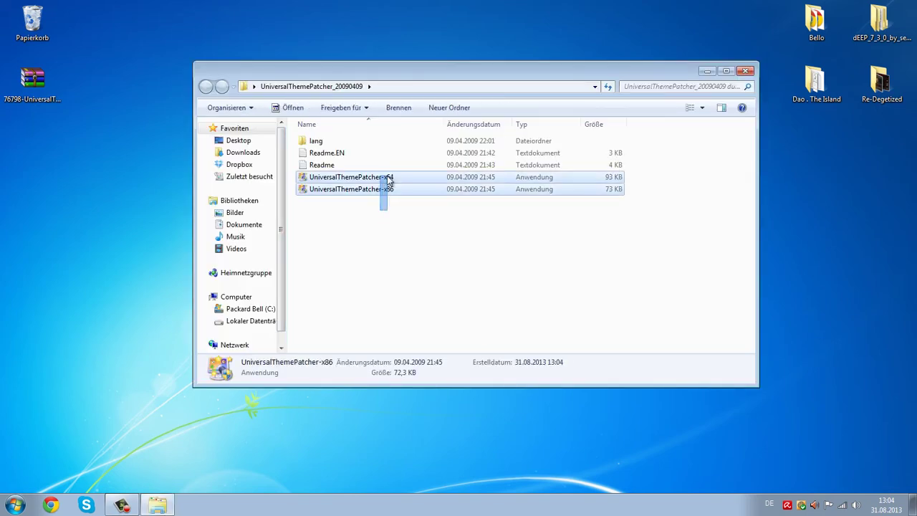
left_click(402, 266)
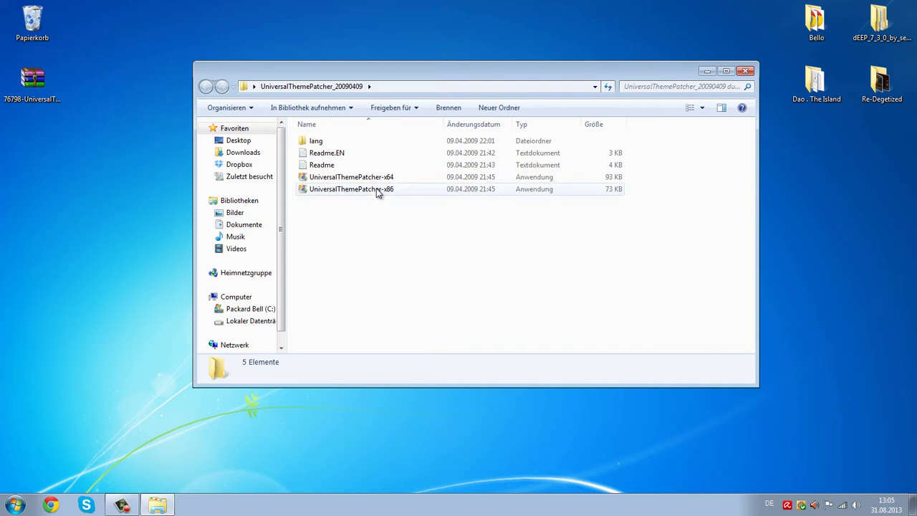
mouse_move(362, 184)
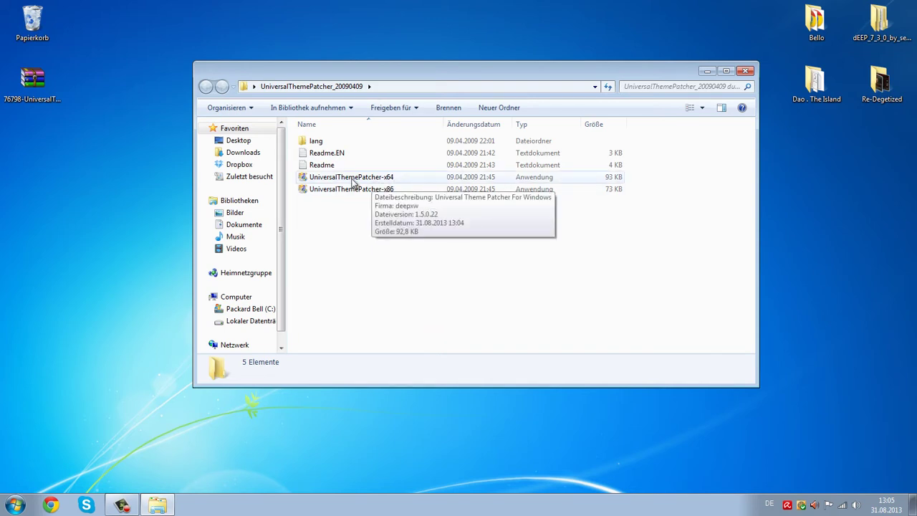
left_click(387, 179)
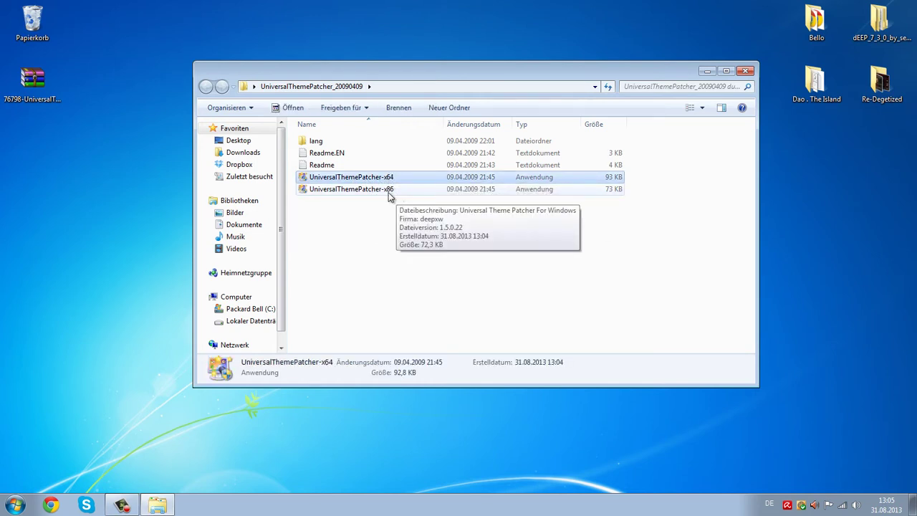
left_click(389, 195)
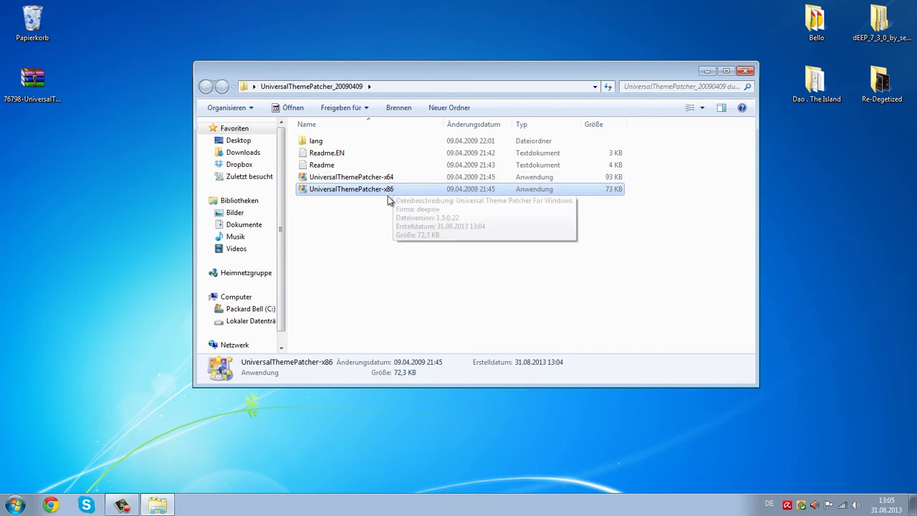
mouse_move(391, 190)
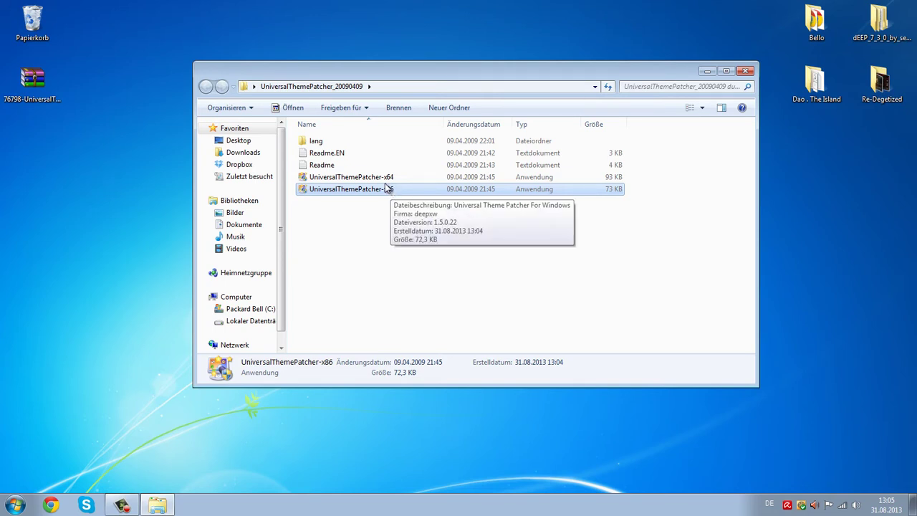
Run UniversalThemePatcher-x64, view the detailed patch status of the system files, and close the patcher.
double_click(391, 177)
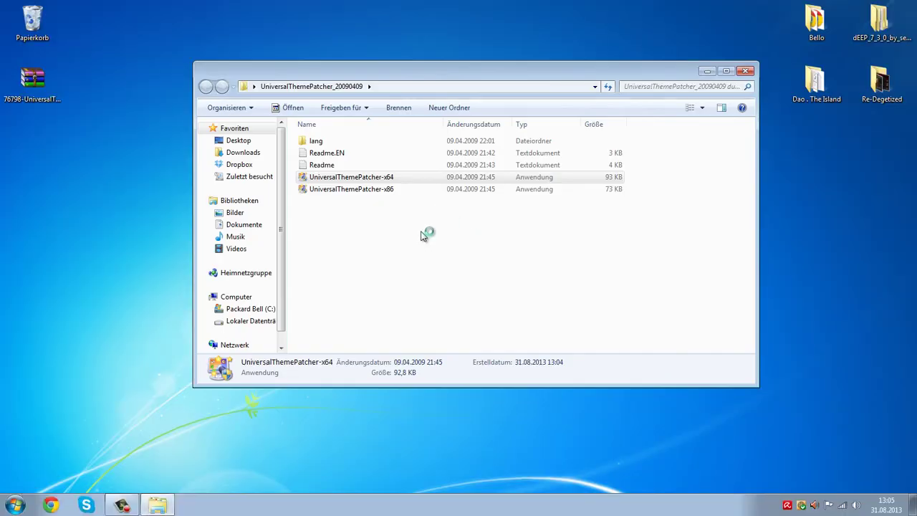
left_click(464, 286)
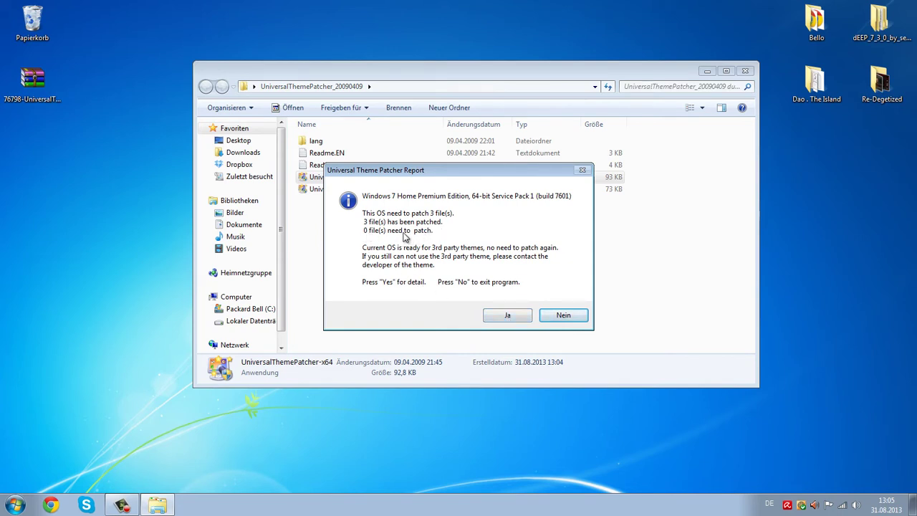
left_click(505, 313)
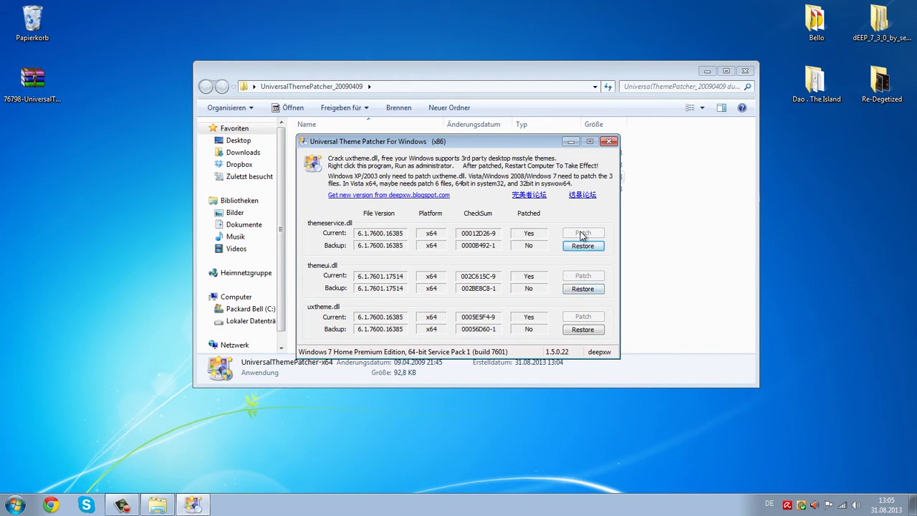
left_click(607, 144)
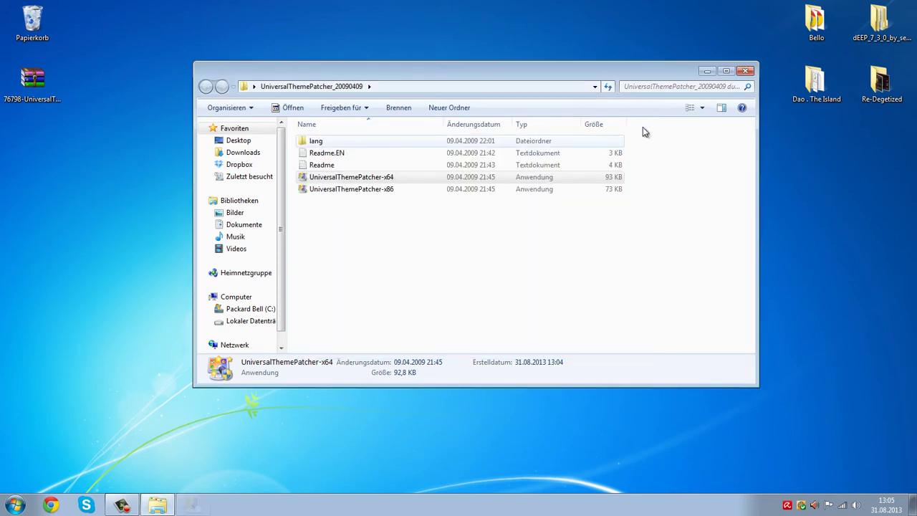
Close the patcher folder, place it below its archive on the desktop, and move the four theme folders to the desktop's centre.
left_click(746, 71)
left_click_drag(436, 186, 67, 141)
left_click_drag(635, 5, 501, 267)
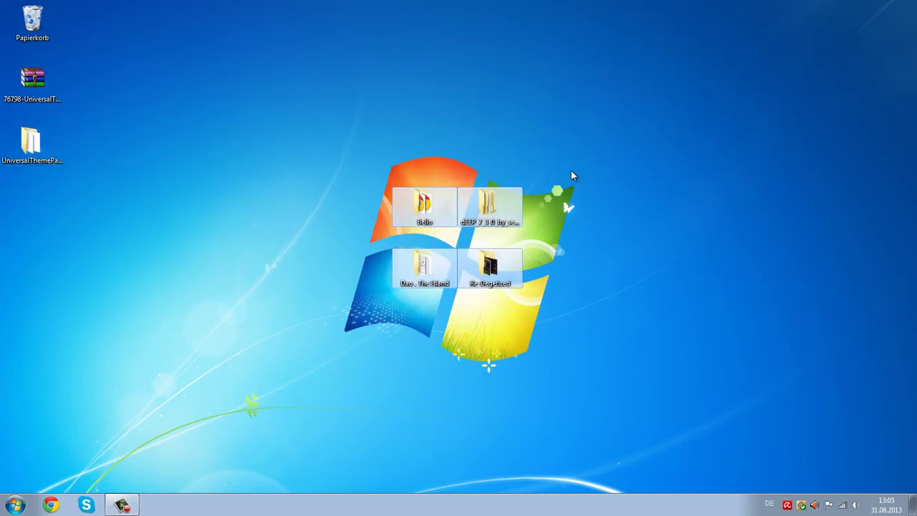
left_click_drag(553, 117, 316, 346)
left_click(315, 346)
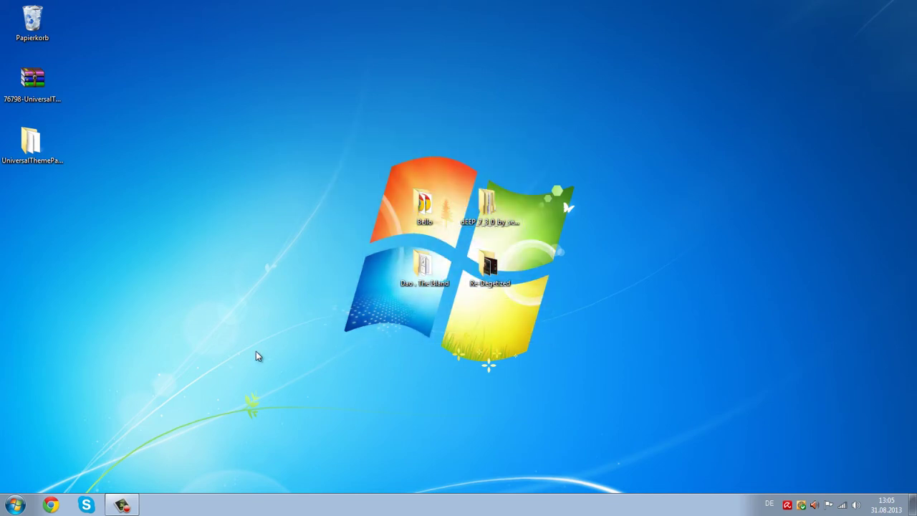
Open the Themes folder at C:\Windows\Resources\Themes.
left_click(16, 506)
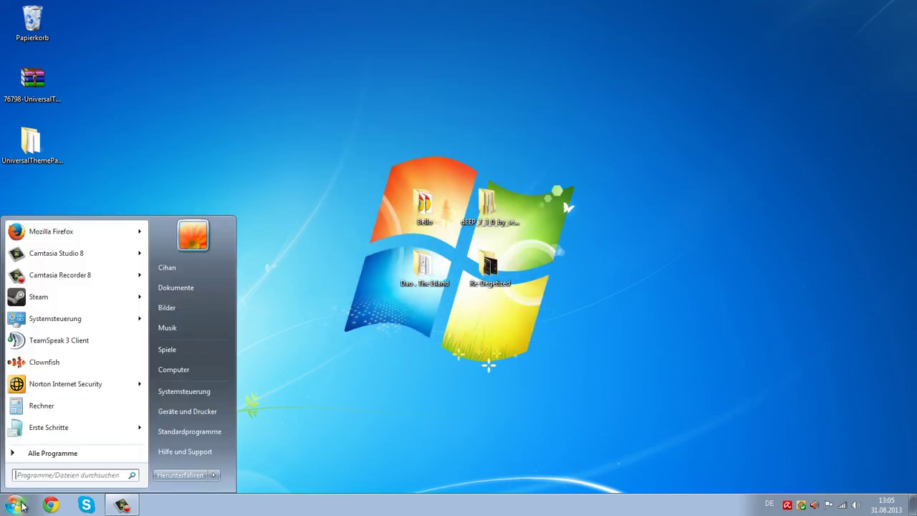
left_click(189, 373)
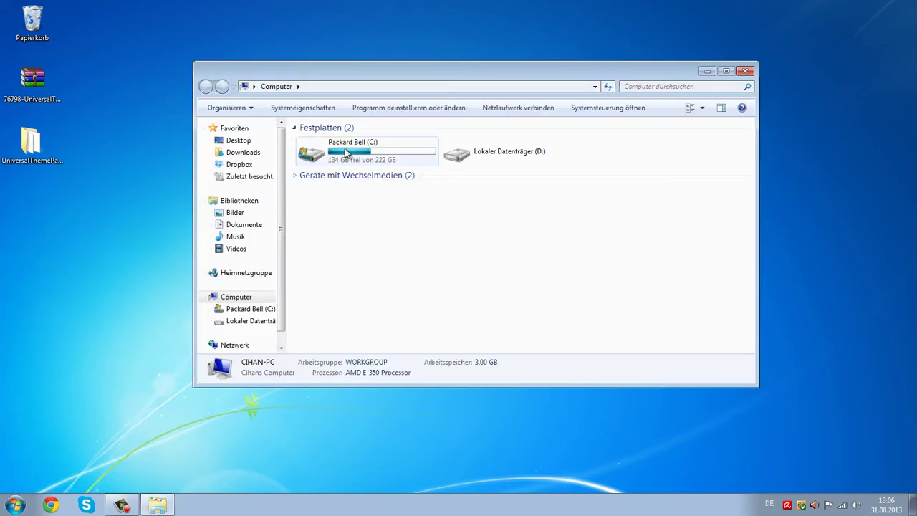
double_click(347, 152)
double_click(336, 248)
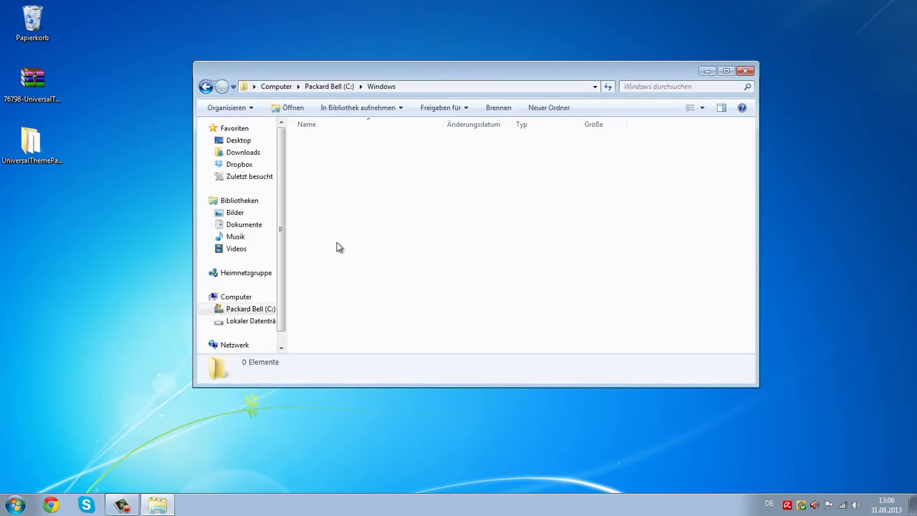
left_click(355, 228)
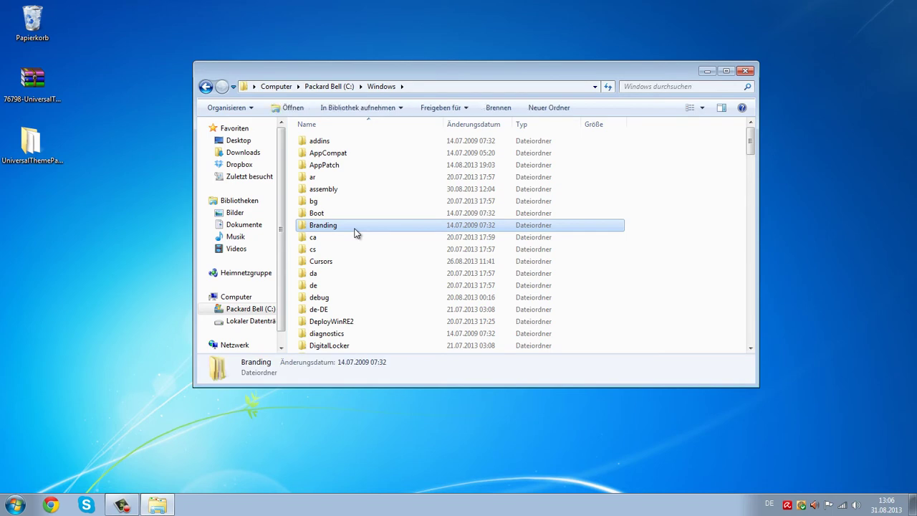
key("r")
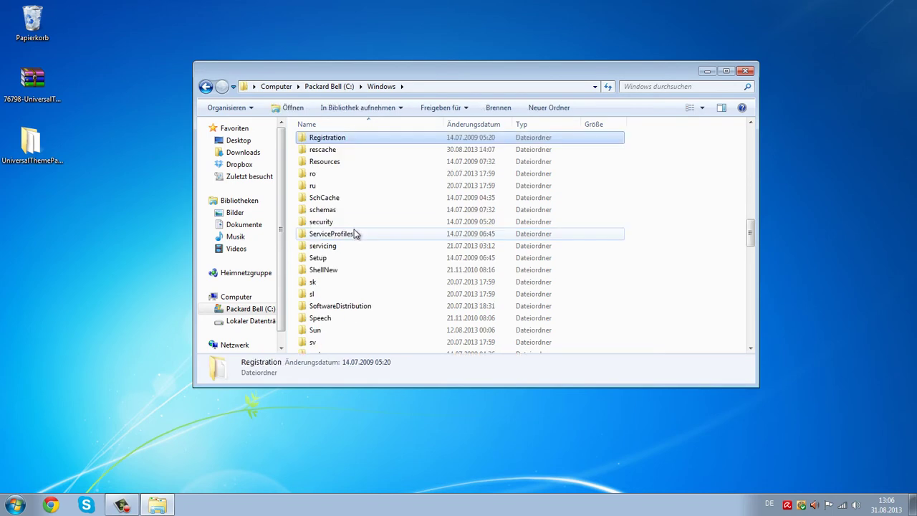
double_click(326, 163)
double_click(326, 151)
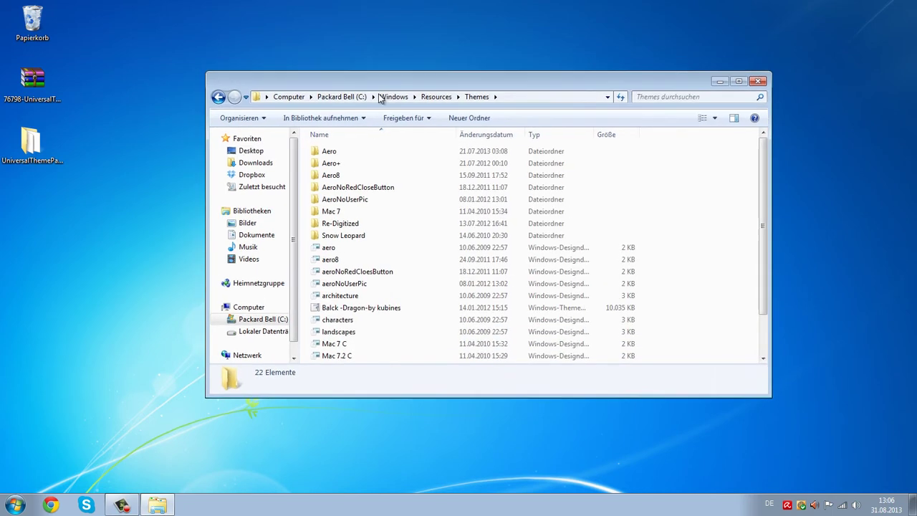
Arrange the Themes window and the four theme folders side by side on the desktop so that neither covers the other.
left_click_drag(380, 81, 683, 93)
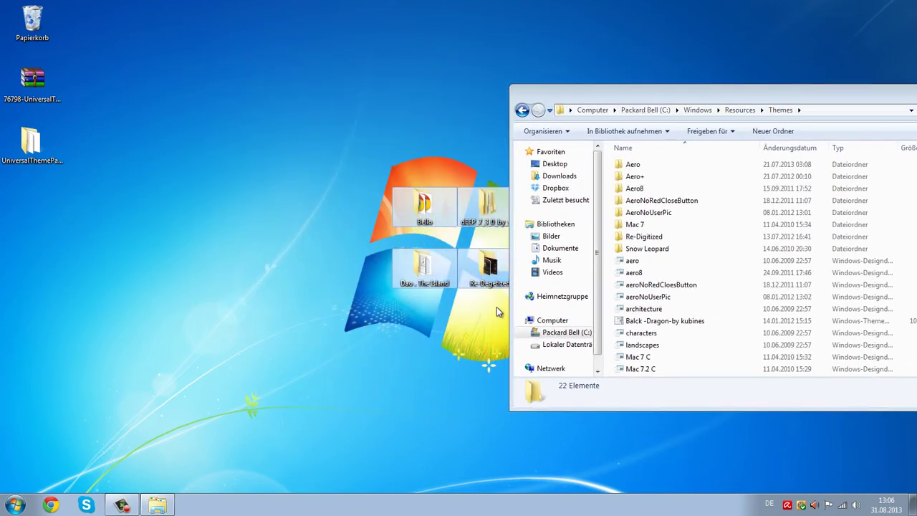
left_click_drag(498, 311, 237, 247)
left_click_drag(607, 99, 519, 44)
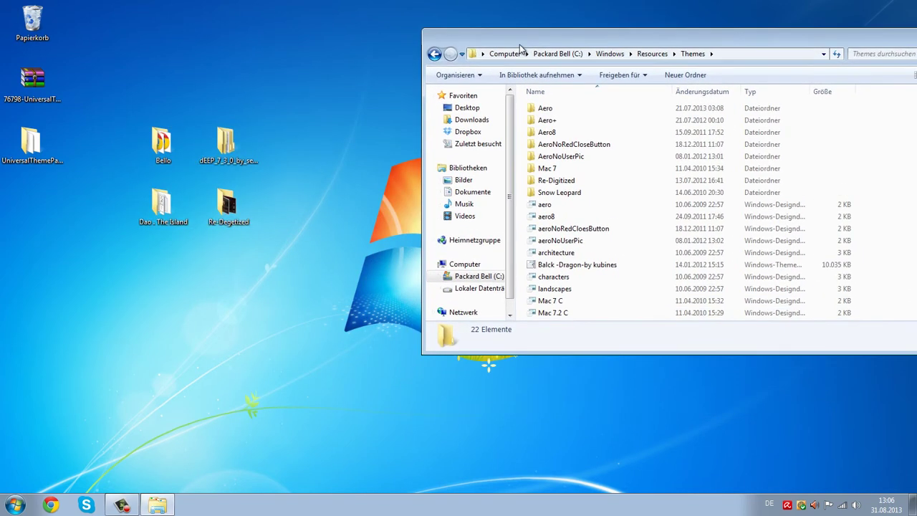
Move the Bello folder and Bello theme file from Bello's Theme > Right & Top folder into the Windows Themes folder.
double_click(175, 137)
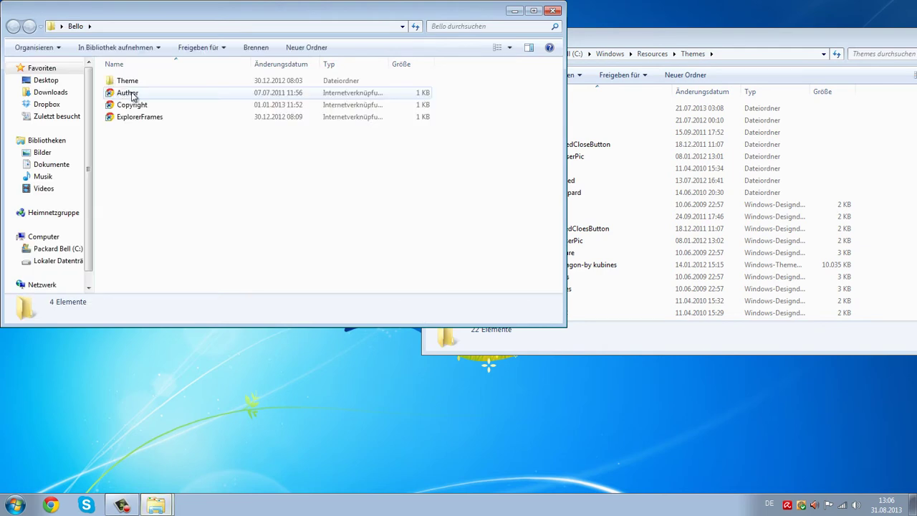
left_click_drag(144, 29, 126, 39)
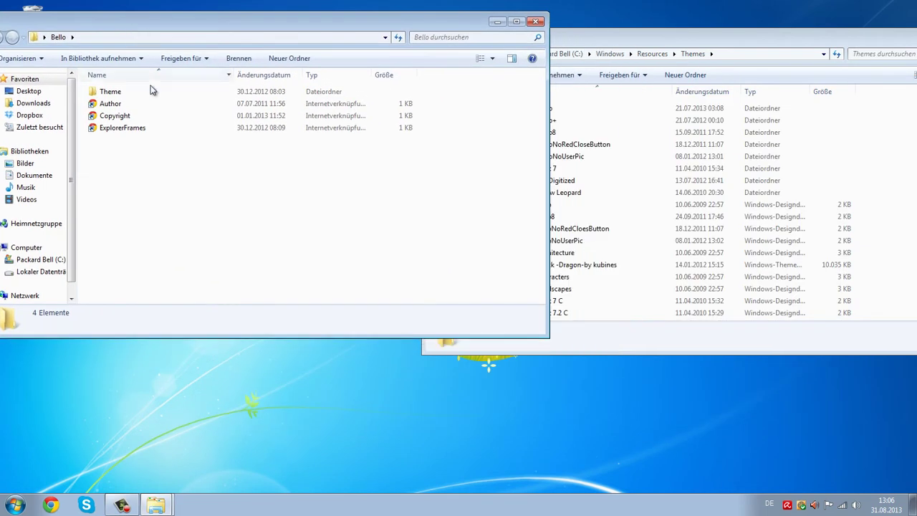
double_click(113, 92)
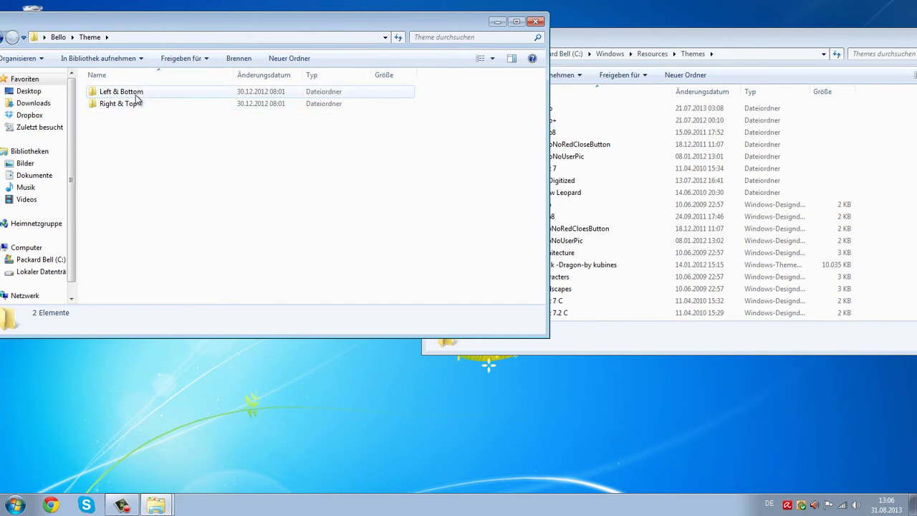
double_click(137, 99)
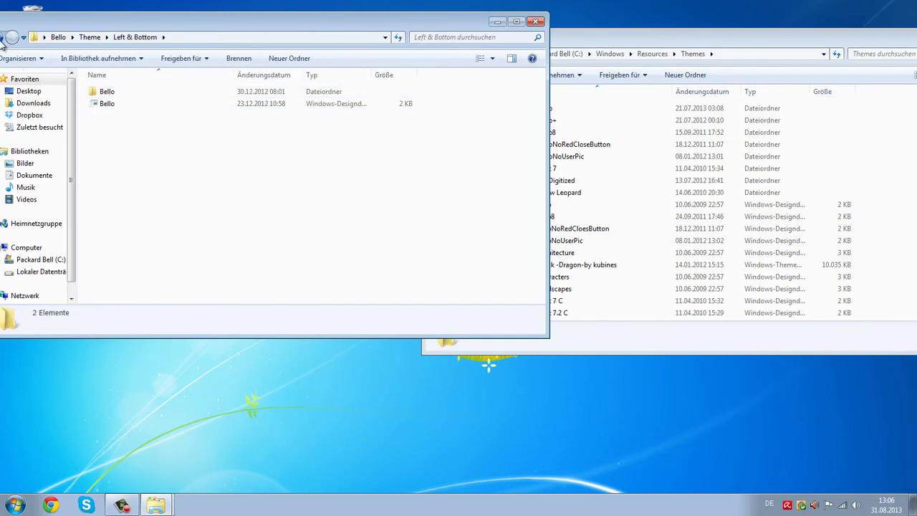
left_click(2, 42)
double_click(108, 105)
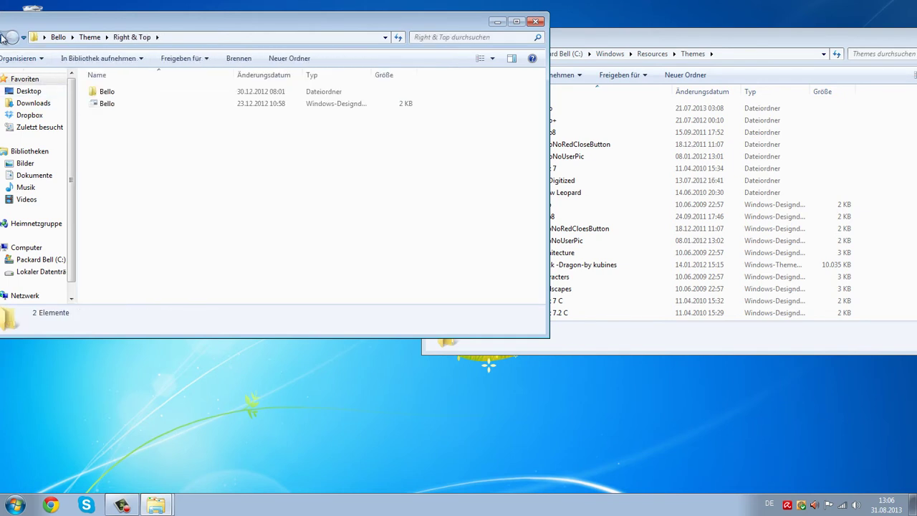
left_click_drag(91, 86, 663, 283)
left_click(445, 297)
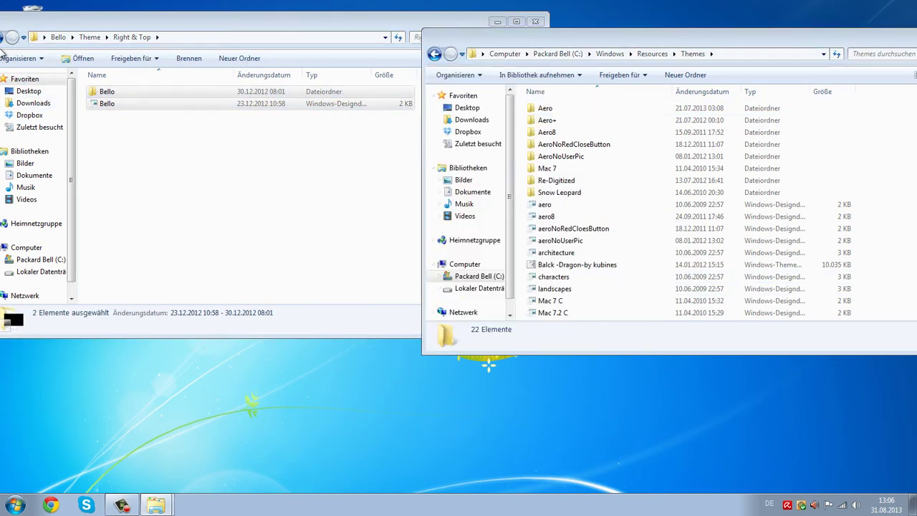
Try to move the Bello folder and theme file from the Left & Bottom variant into the Windows Themes folder.
left_click(6, 37)
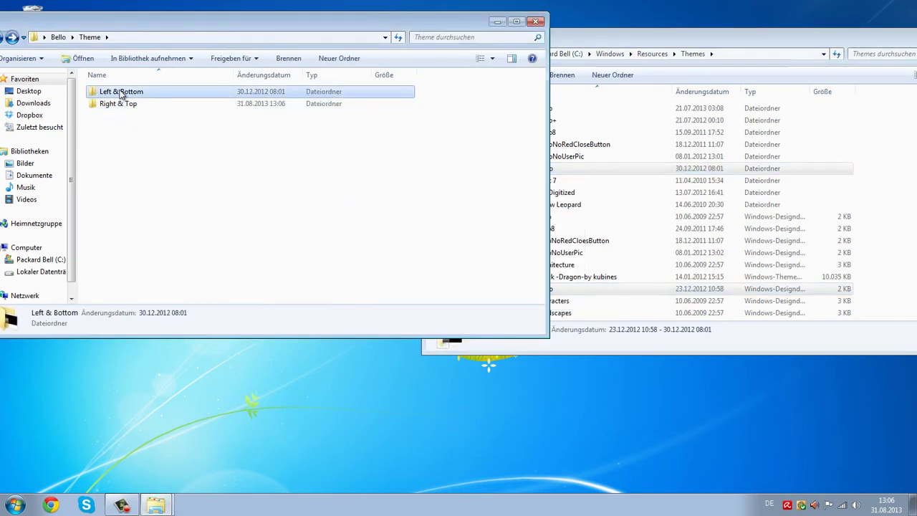
double_click(118, 91)
left_click_drag(124, 154, 568, 285)
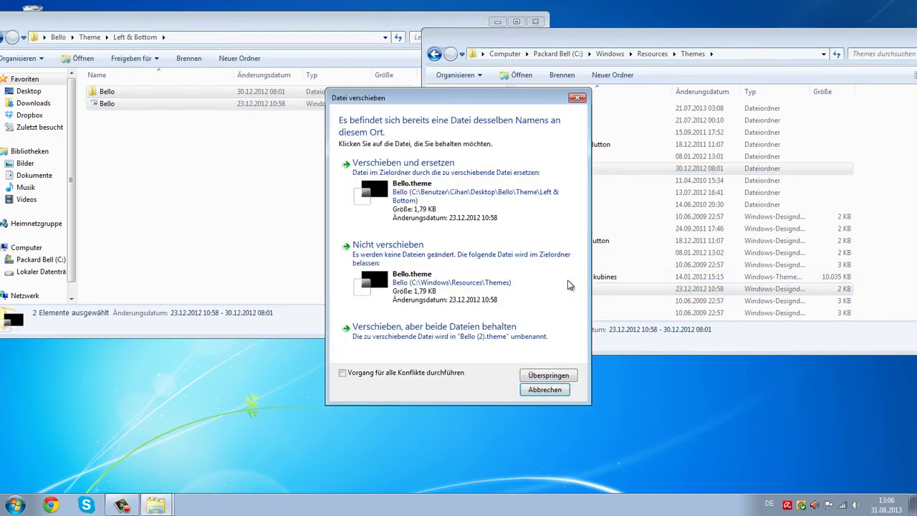
left_click(562, 391)
Close the Bello window, place the Bello folder below the patcher folder, and open VisualStyle inside the dEEP_7_3_0 folder.
left_click(502, 20)
left_click(534, 21)
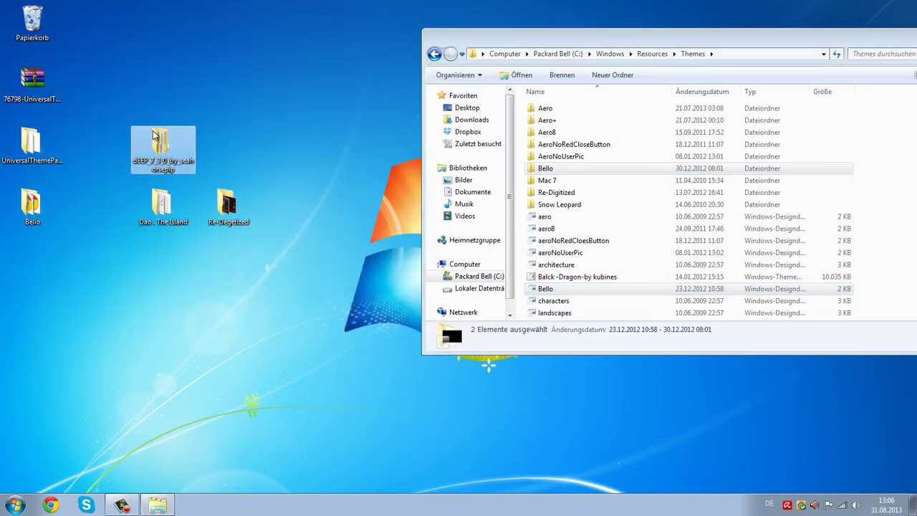
double_click(155, 136)
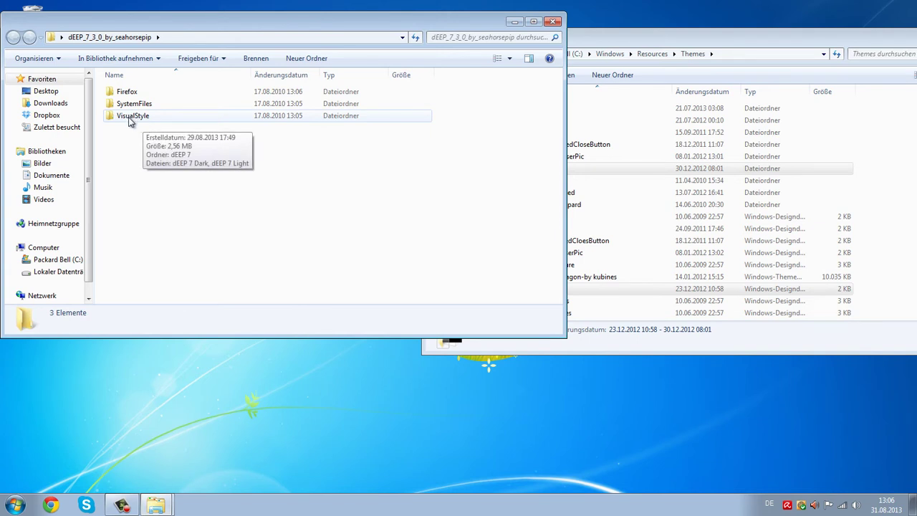
double_click(129, 117)
Move the dEEP 7 folder and the dEEP 7 Dark and Light theme files into Themes, and set the finished source folder aside.
left_click_drag(137, 143, 185, 122)
left_click(184, 123)
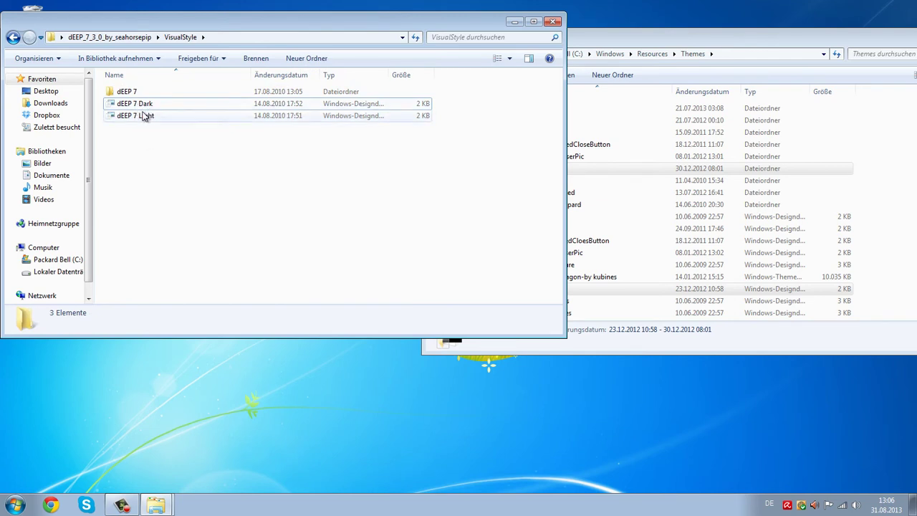
left_click(145, 106)
left_click_drag(144, 151, 143, 90)
left_click_drag(143, 91, 692, 285)
left_click(458, 294)
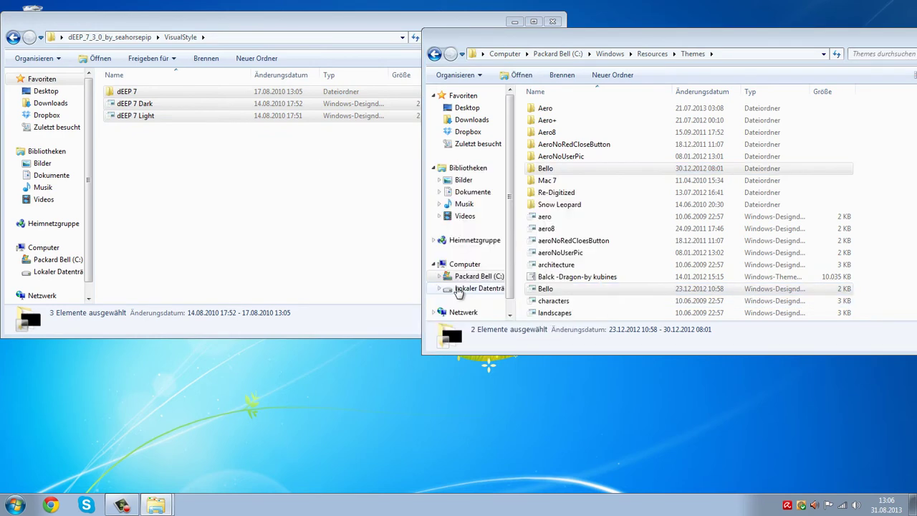
left_click(200, 184)
left_click(552, 22)
left_click_drag(159, 143, 33, 265)
Move The Island folder and The Island Glass and White theme files from Dao . The Island's Theme folder into the Windows Themes folder.
double_click(161, 204)
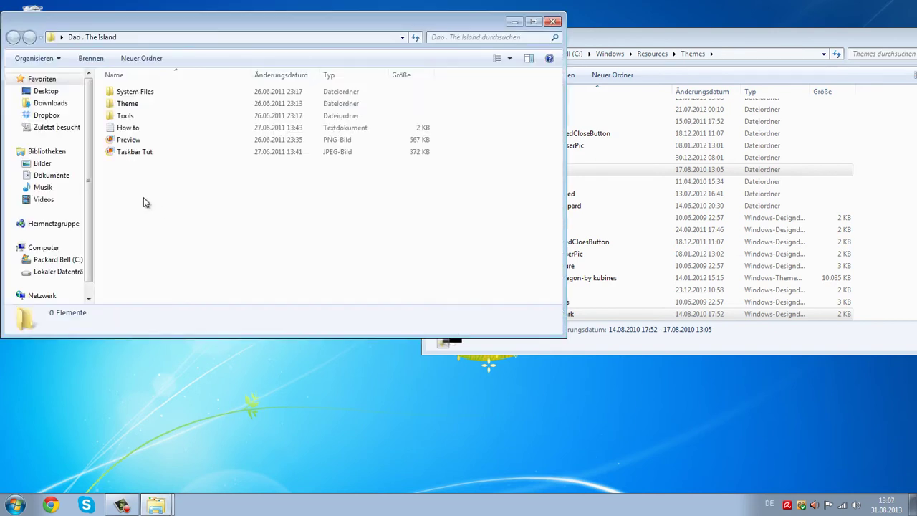
double_click(144, 105)
left_click(131, 116)
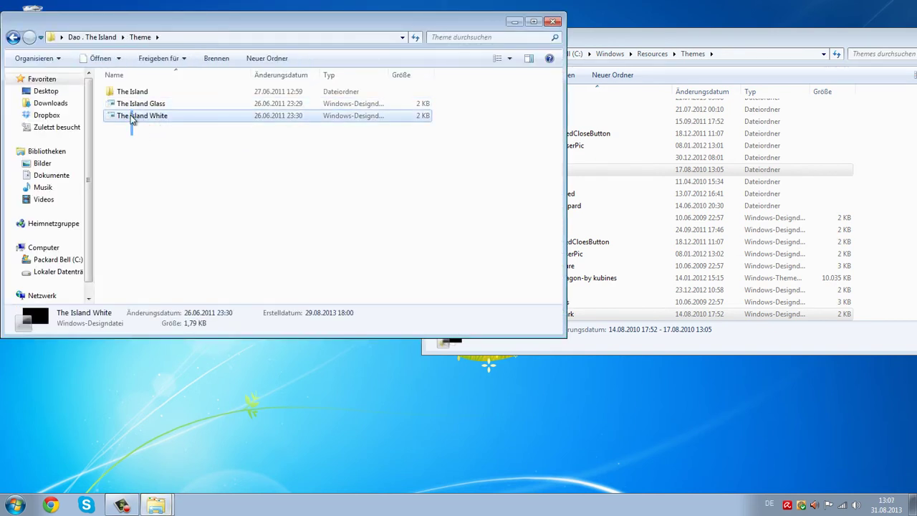
left_click(130, 104, "shift")
key("ctrl+a")
left_click_drag(130, 105, 633, 283)
left_click(380, 301)
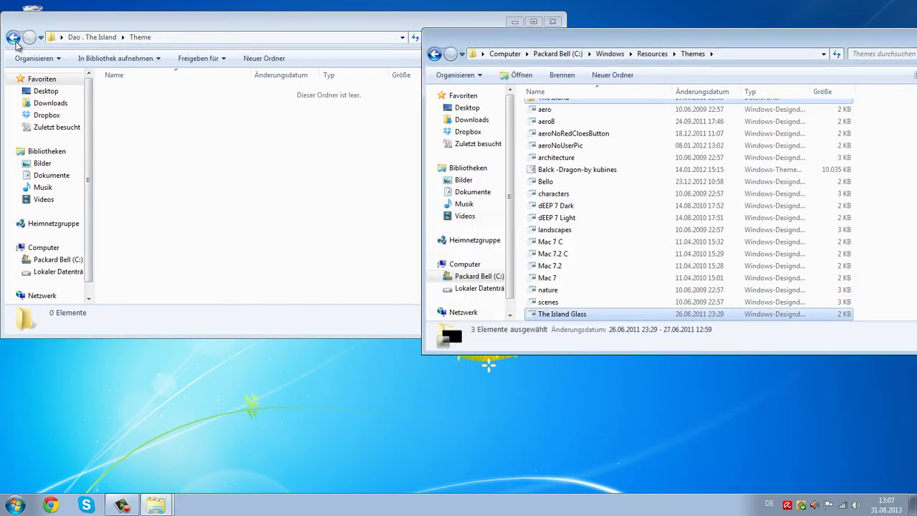
Check the contents of the Tools folder in Dao . The Island, return to the parent folder and close its window.
left_click(14, 39)
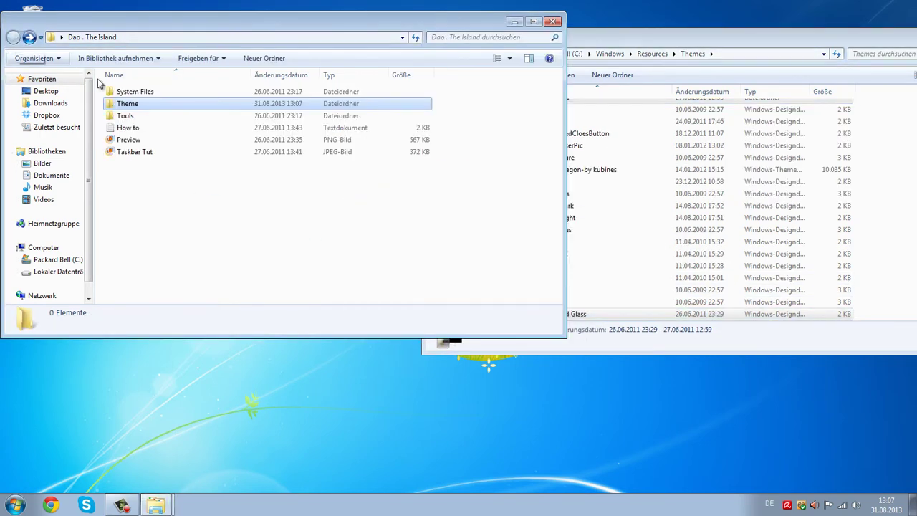
double_click(140, 121)
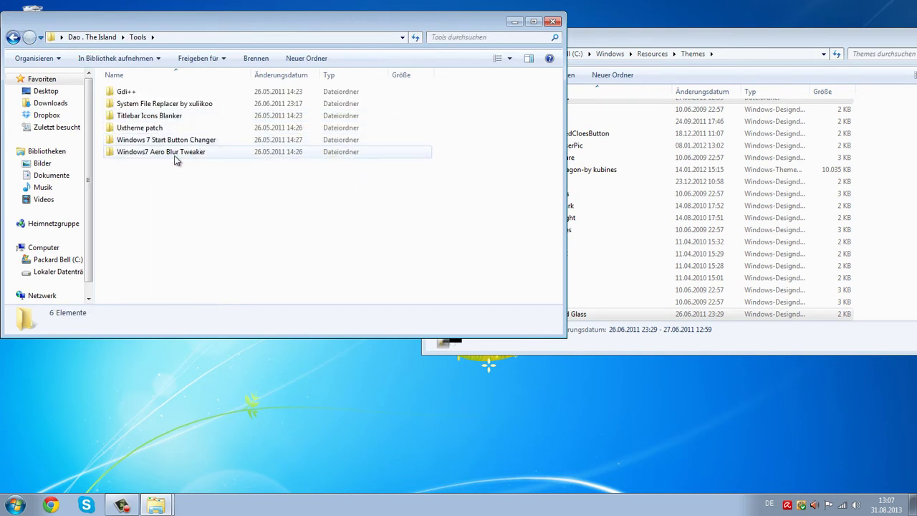
left_click(12, 37)
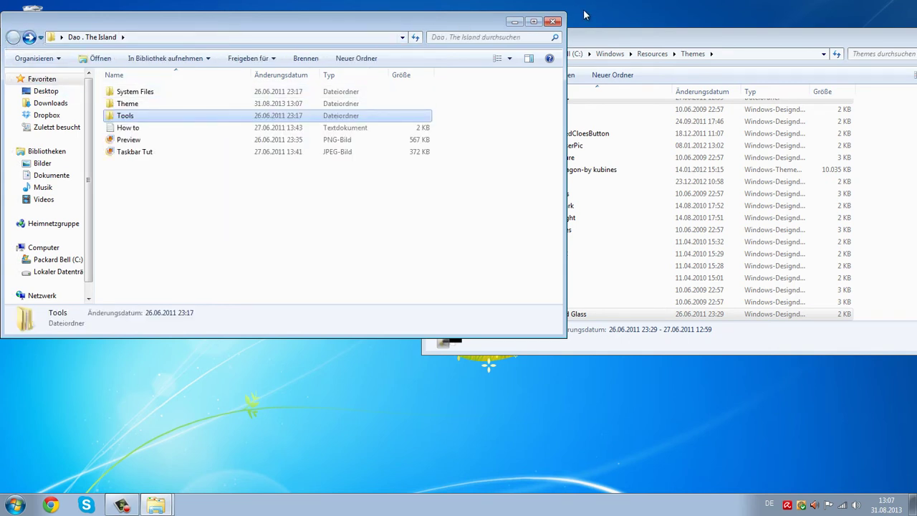
left_click(553, 21)
Open the Re-Degetized folder, look through its fonts folder and return to the parent folder.
left_click(243, 204)
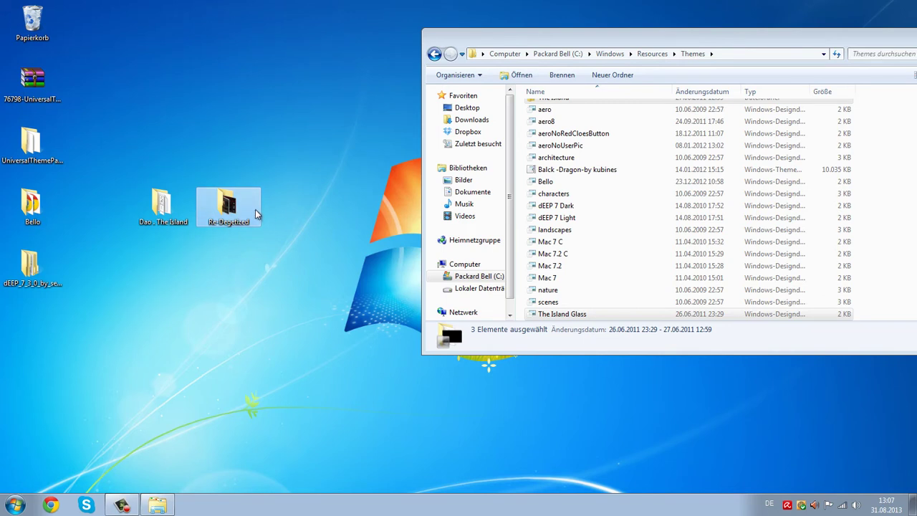
double_click(255, 207)
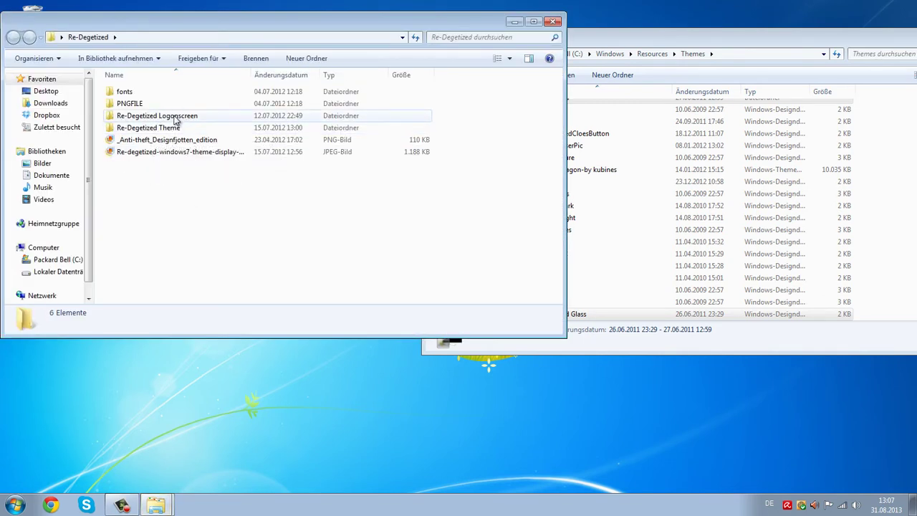
double_click(125, 93)
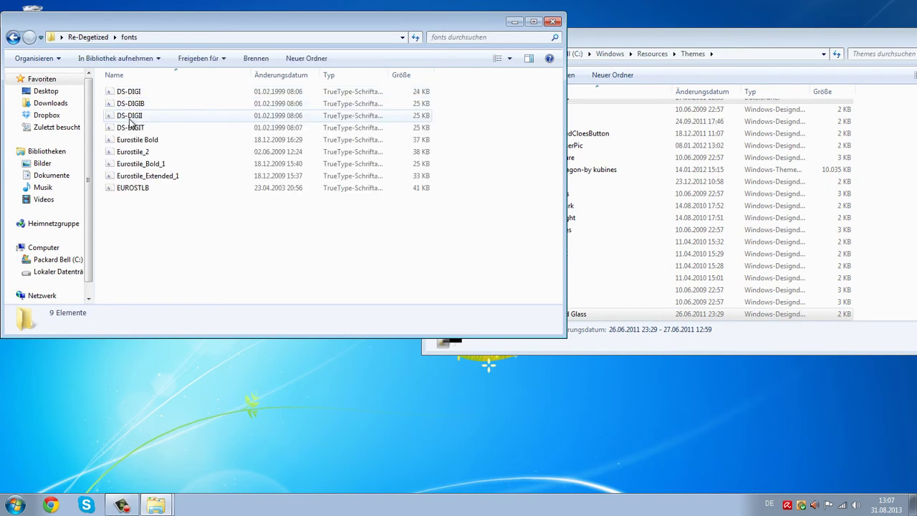
left_click_drag(131, 188, 144, 208)
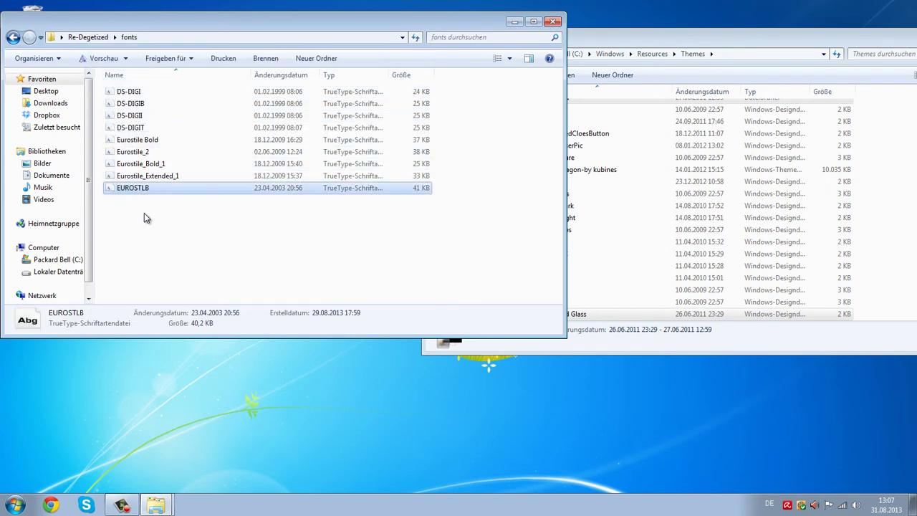
left_click(144, 213)
left_click(13, 37)
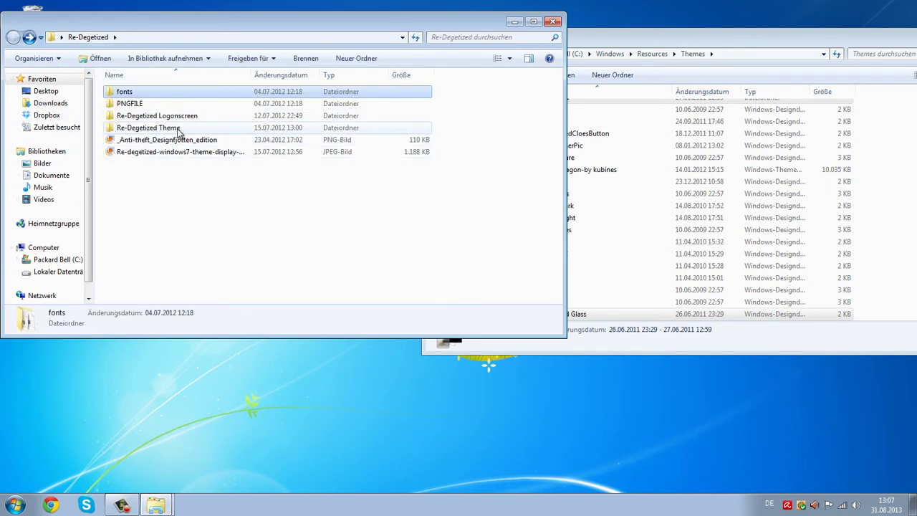
Move the Re-Digitized folder and theme file from Re-Degetized Theme into Themes, merging existing folders, skipping Logo.png and granting administrator permission.
double_click(179, 130)
key("ctrl+a")
left_click_drag(148, 108, 597, 266)
left_click(449, 359)
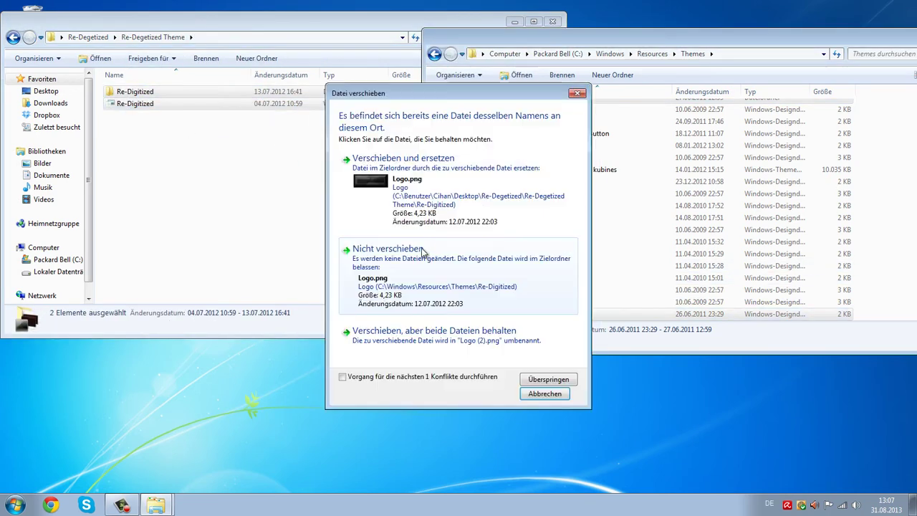
left_click(549, 379)
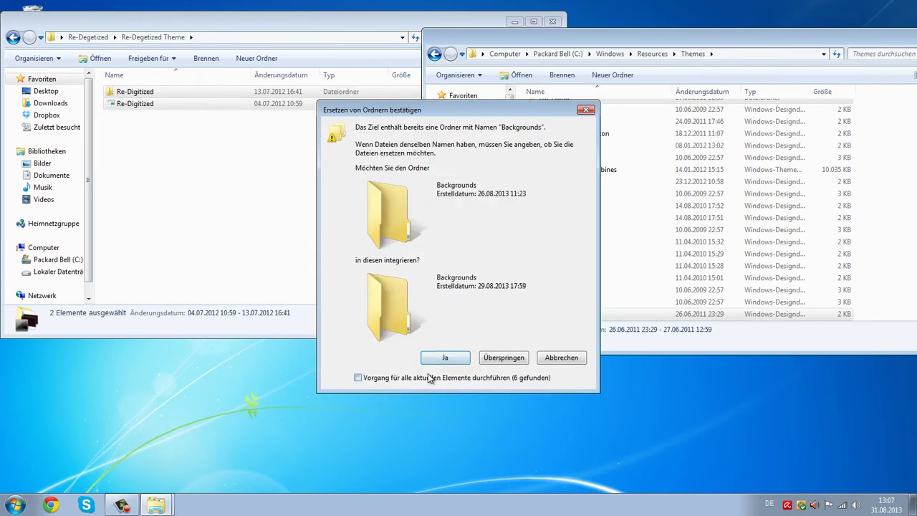
left_click(447, 359)
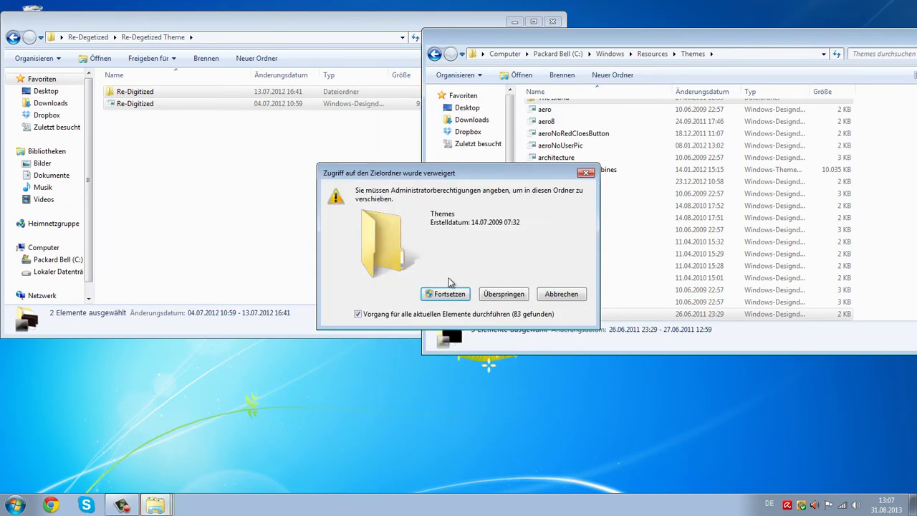
left_click(443, 295)
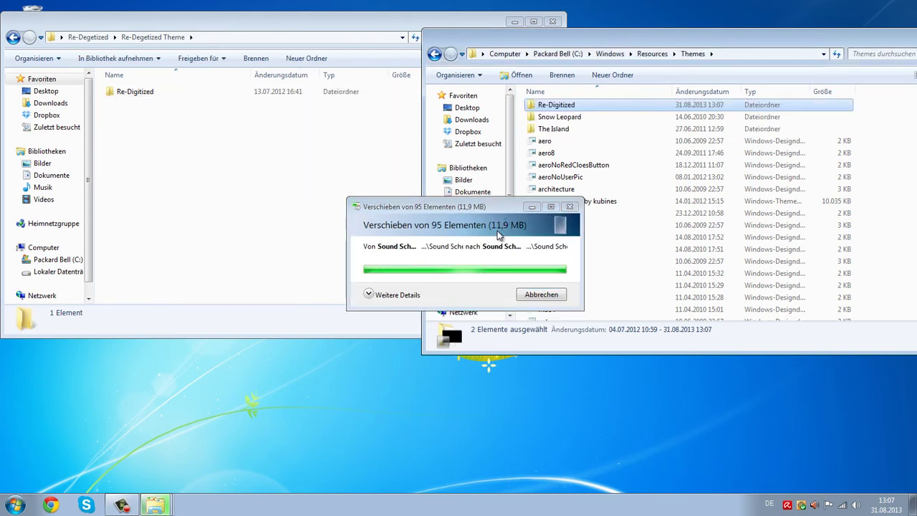
Close both folder windows and line up the Dao . The Island and Re-Degetized folders below the dEEP folder on the desktop.
left_click(553, 22)
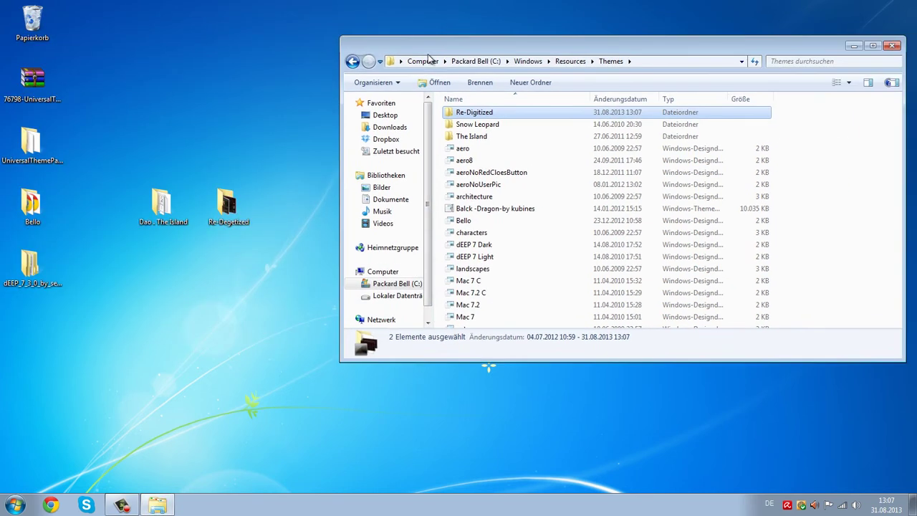
left_click(823, 54)
left_click_drag(647, 86, 151, 222)
left_click_drag(233, 196, 18, 380)
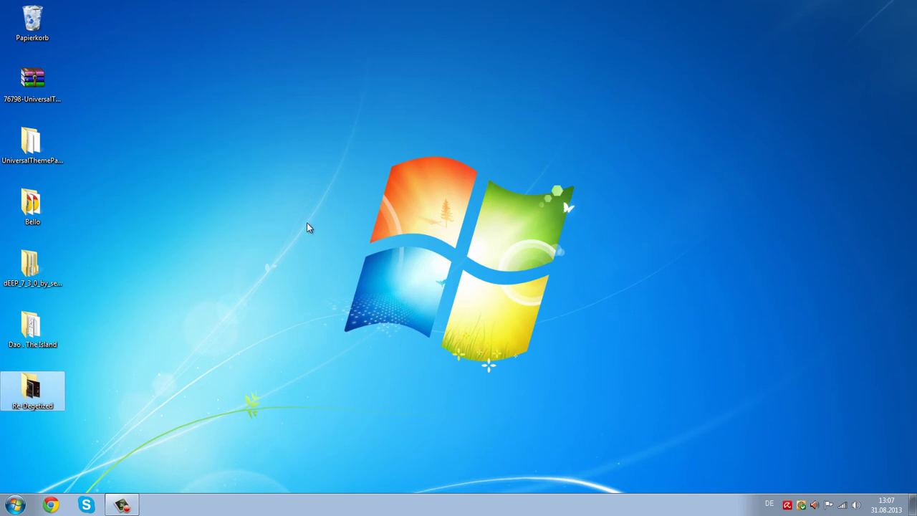
Open the desktop's personalization settings and apply the installed Bello theme.
right_click(354, 115)
left_click(421, 265)
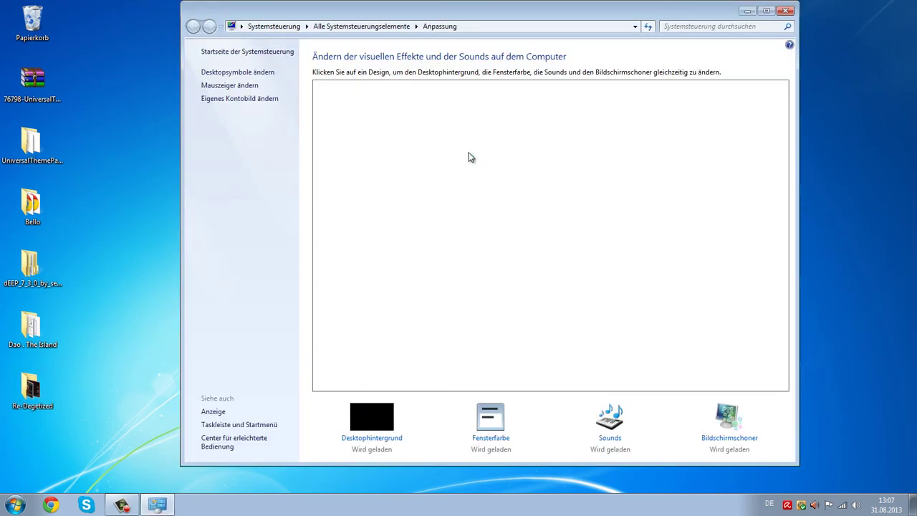
left_click(785, 10)
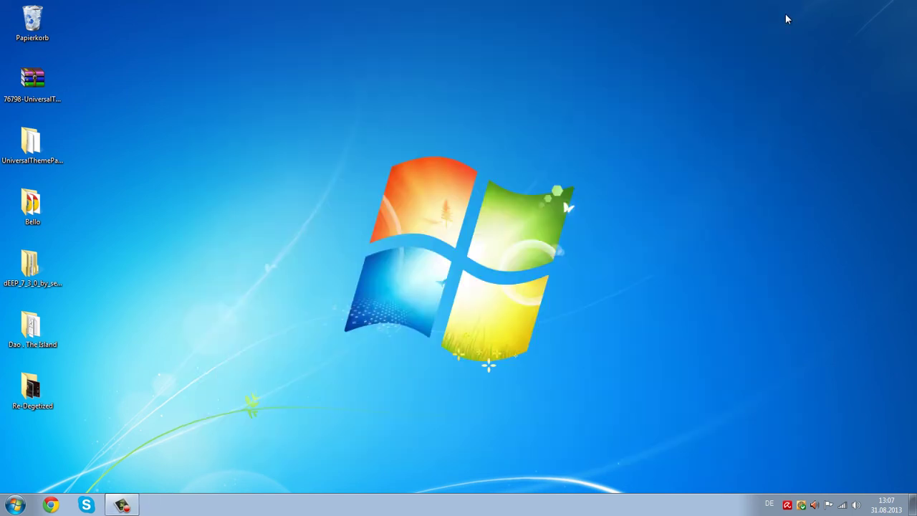
right_click(402, 108)
left_click(455, 255)
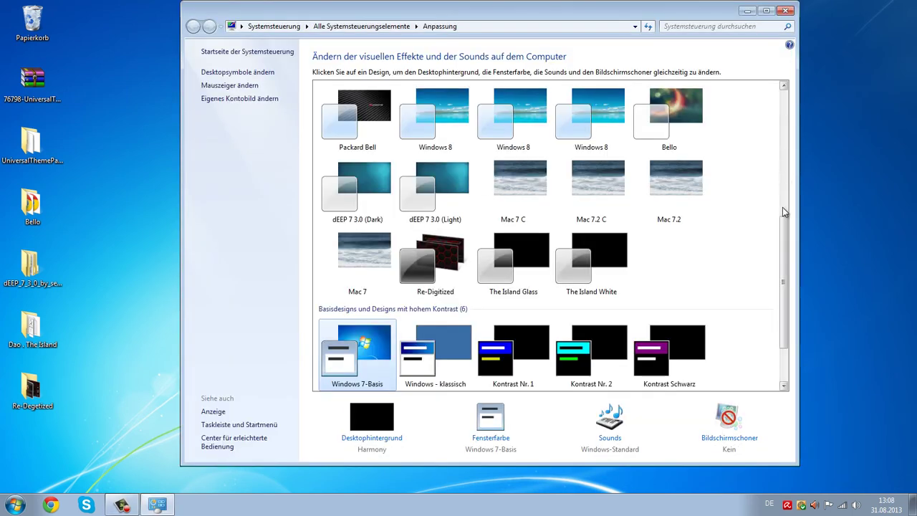
scroll(759, 214, "up", 2)
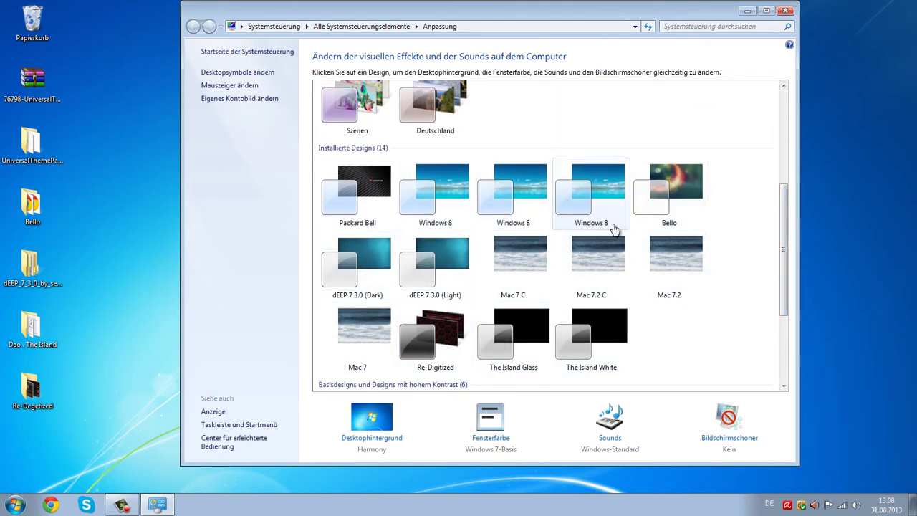
left_click(690, 192)
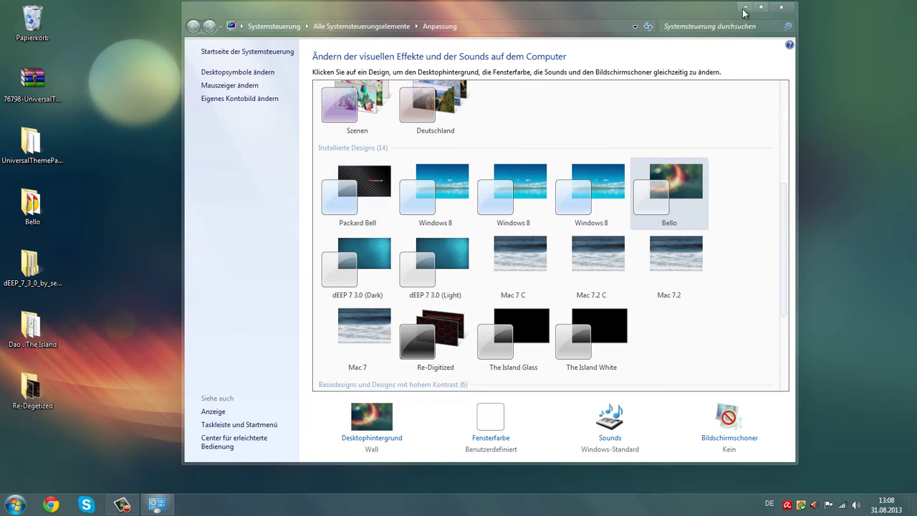
Minimize the personalization window, refresh the desktop and empty the Recycle Bin.
left_click(744, 9)
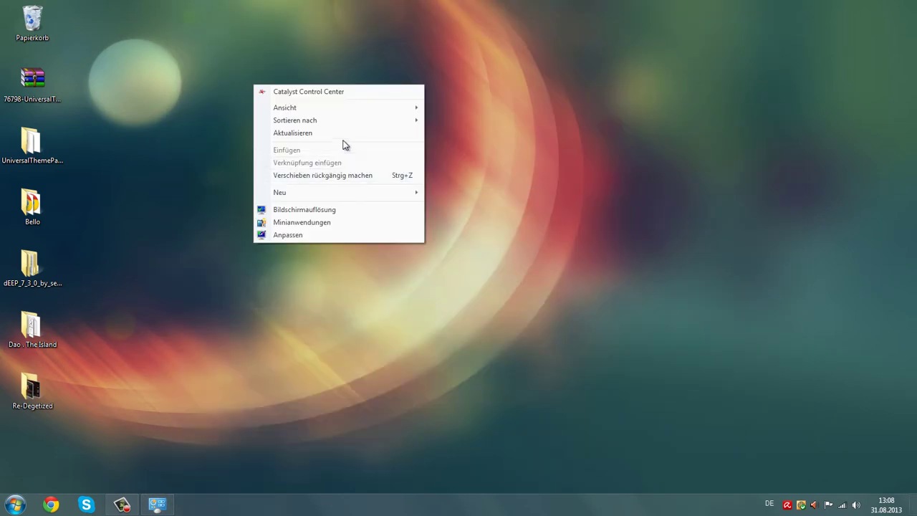
left_click(308, 133)
right_click(47, 26)
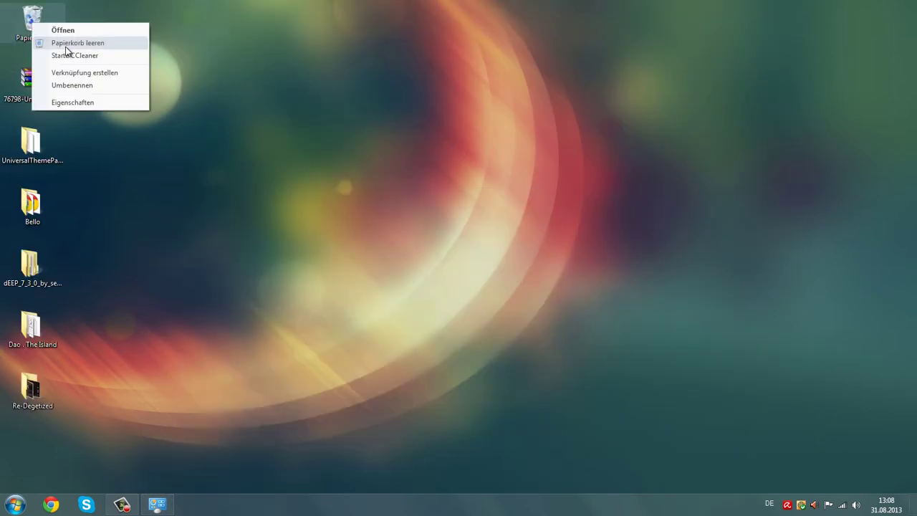
left_click(82, 40)
left_click(493, 310)
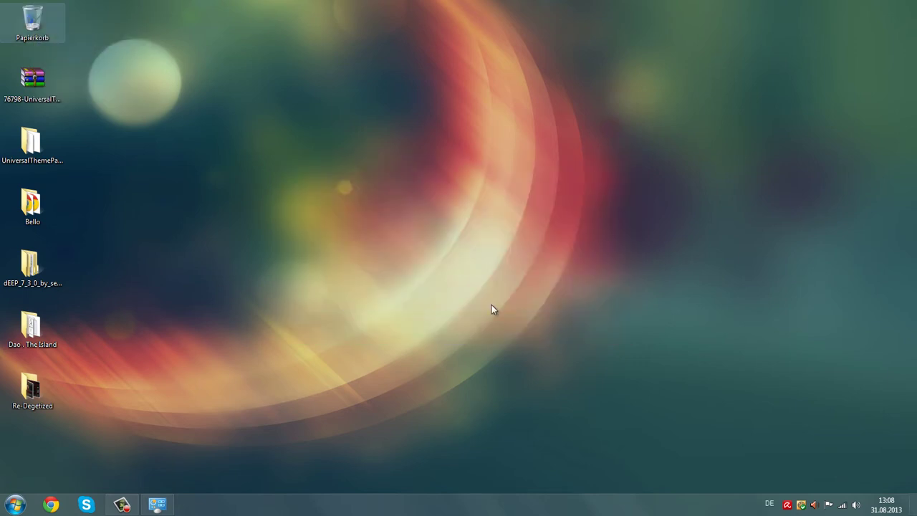
Inspect the Bello styling on the desktop context menu, the Start menu and a Computer window.
right_click(113, 41)
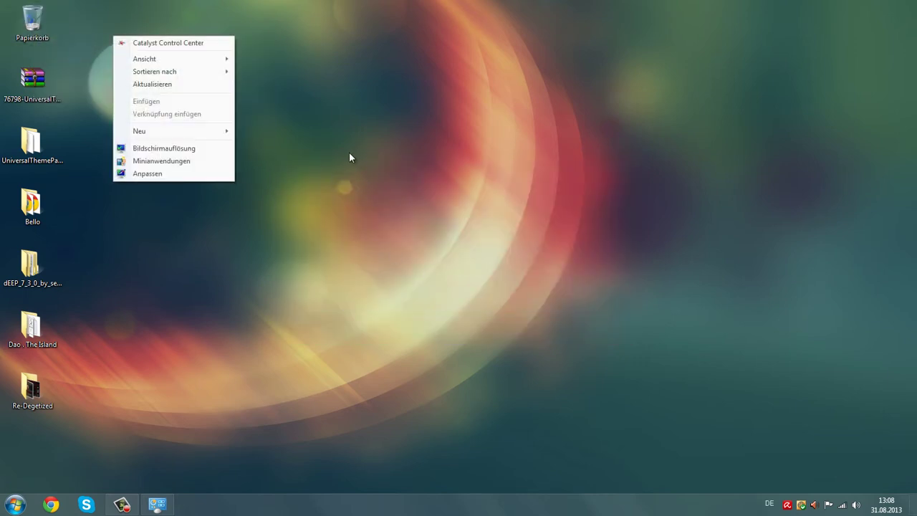
left_click(386, 168)
left_click(27, 504)
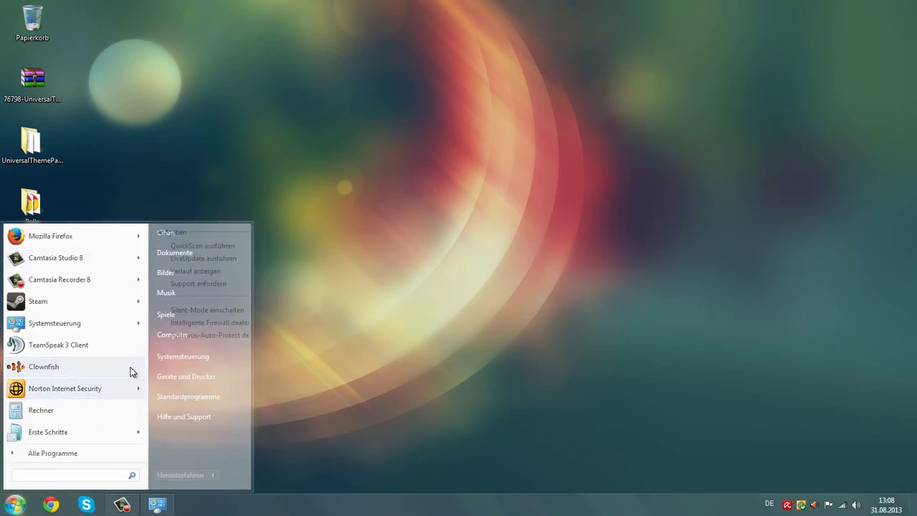
left_click(556, 156)
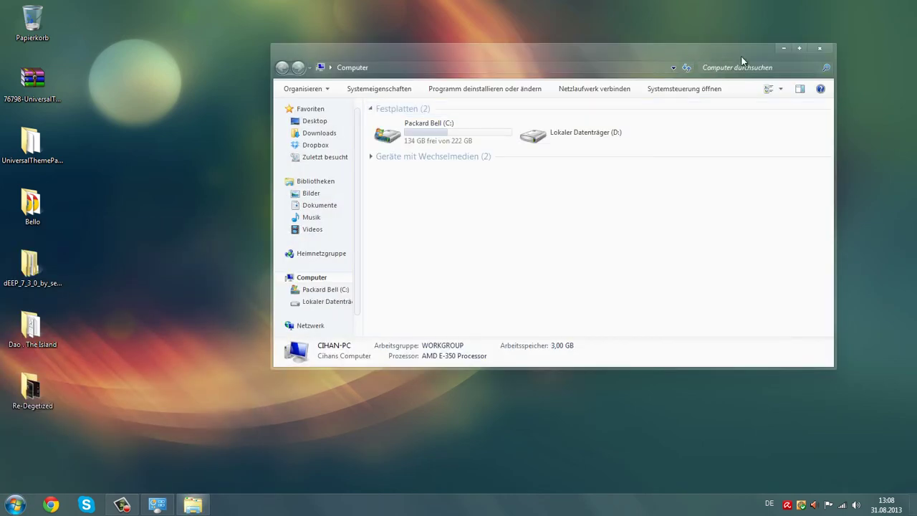
left_click(821, 48)
Restore the personalization window and apply the dEEP 7 3.0 (Dark) theme.
left_click(164, 499)
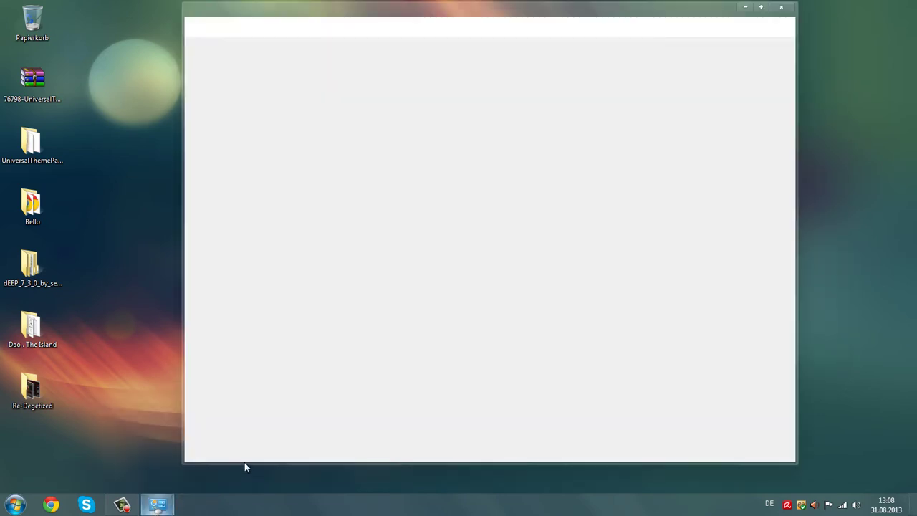
scroll(605, 274, "down", 3)
scroll(606, 275, "down", 2)
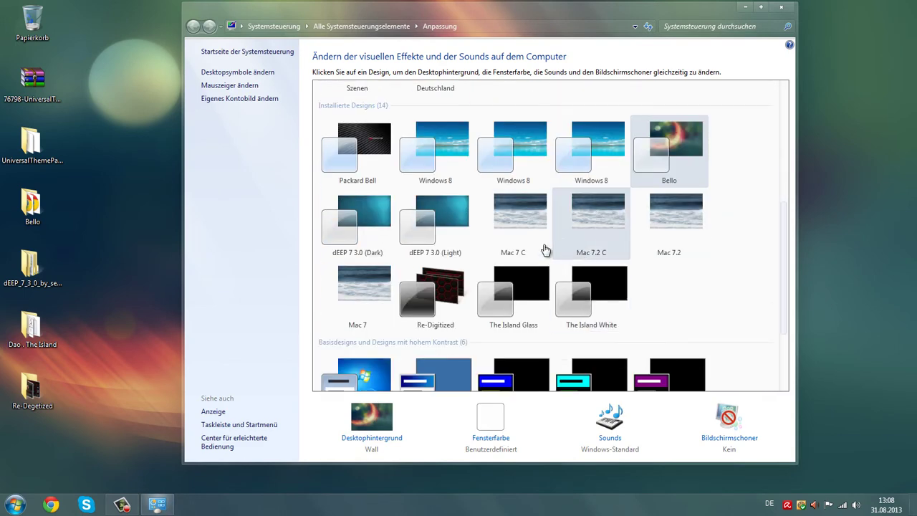
left_click(364, 214)
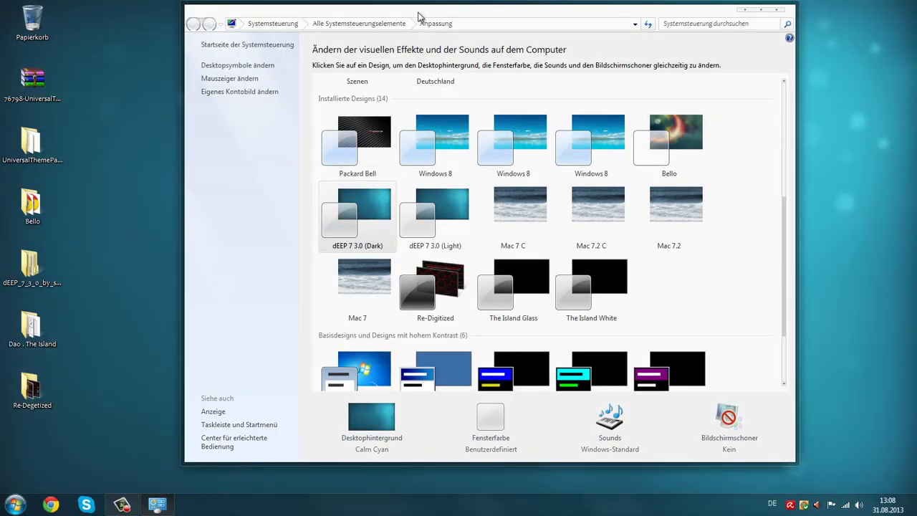
Lower the personalization window to view its frame, minimize it and inspect the Start menu in the dark dEEP style.
left_click_drag(419, 16, 416, 52)
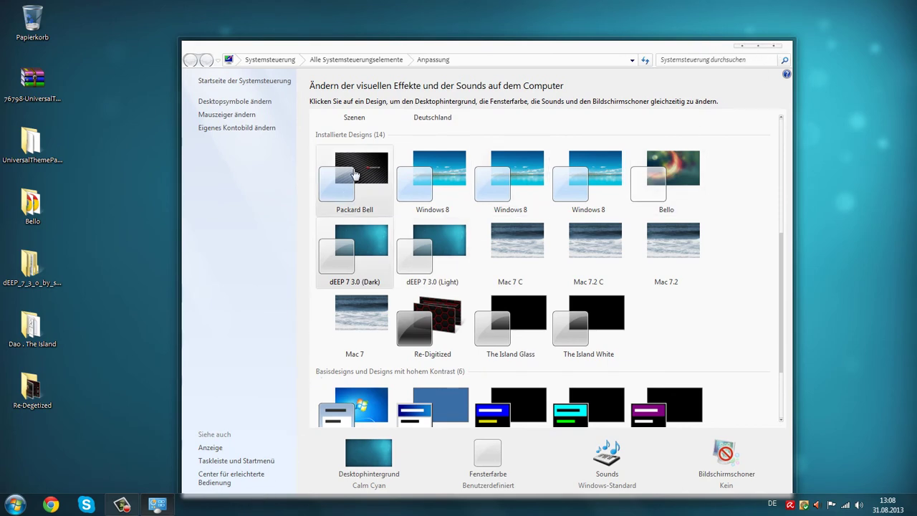
left_click(745, 46)
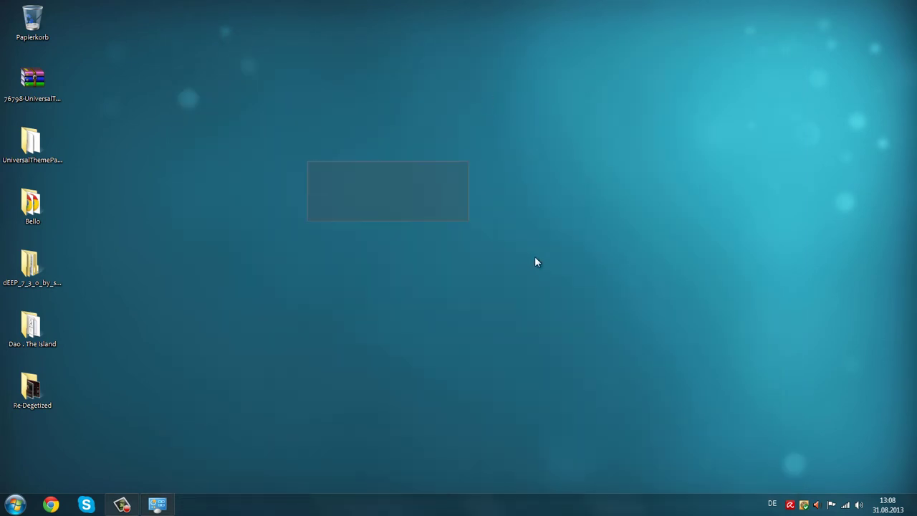
left_click(16, 504)
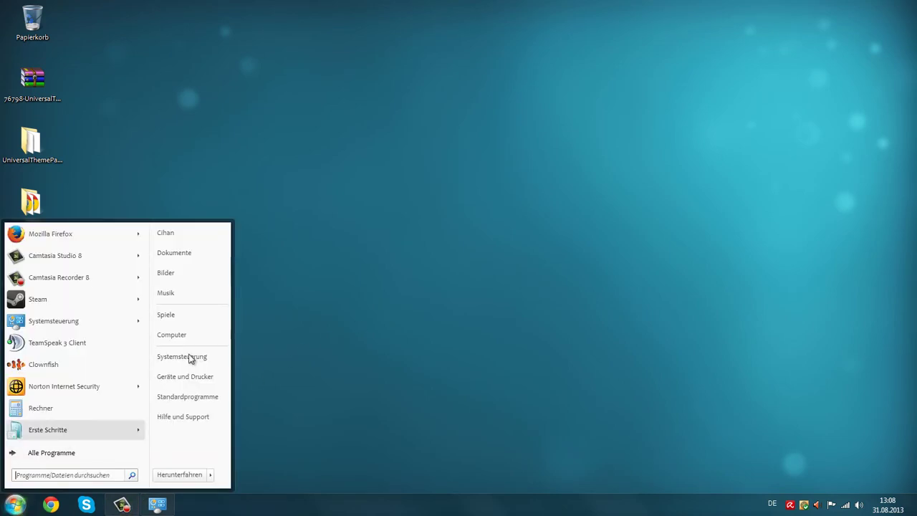
left_click(321, 302)
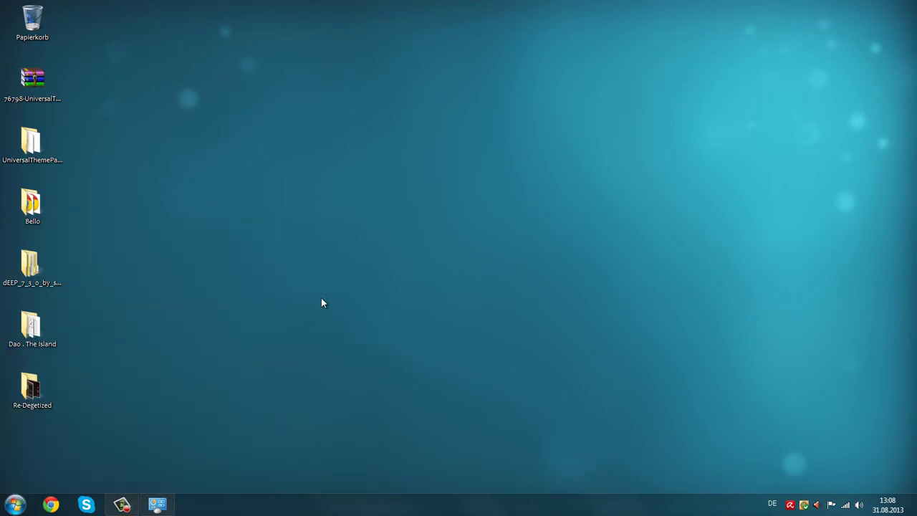
Restore the personalization window, apply the dEEP 7 3.0 (Light) theme and return to the installed themes.
left_click(170, 507)
scroll(477, 313, "down", 8)
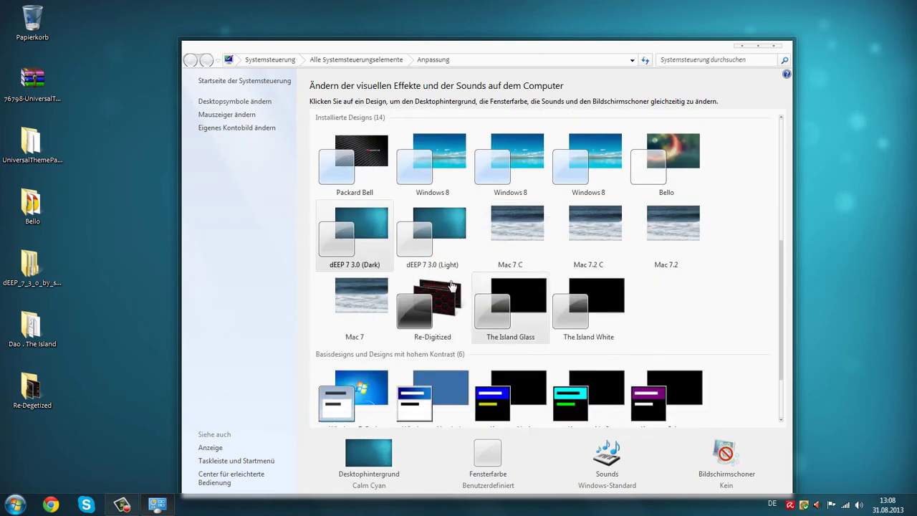
left_click(436, 231)
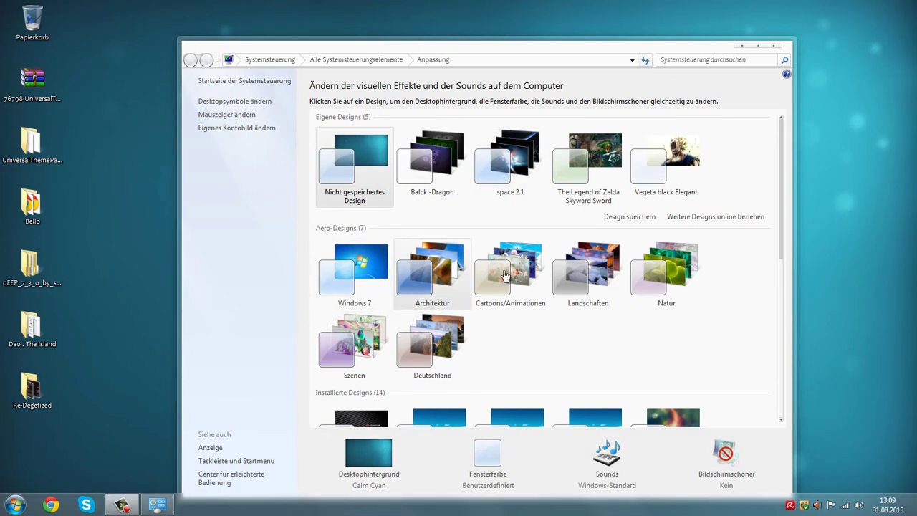
left_click_drag(781, 205, 774, 306)
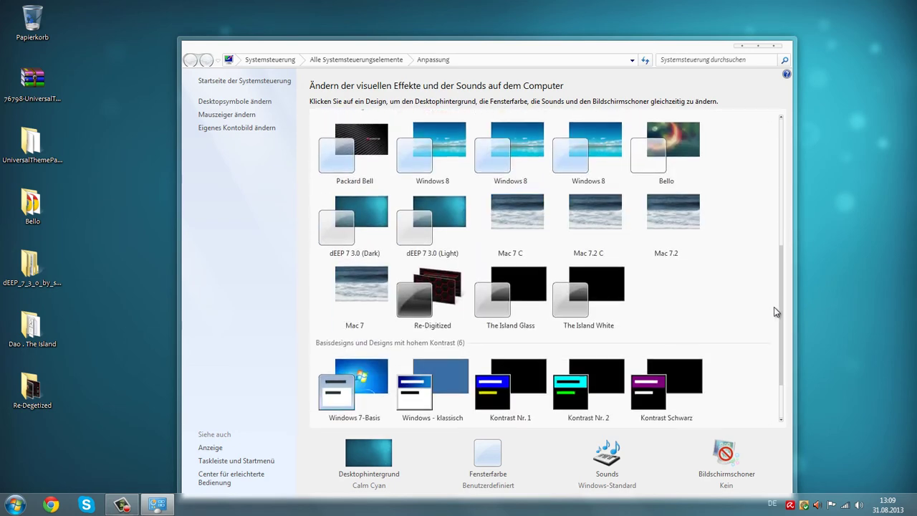
Apply the Re-Digitized theme, minimize the personalization window and switch to the next desktop background.
left_click(445, 289)
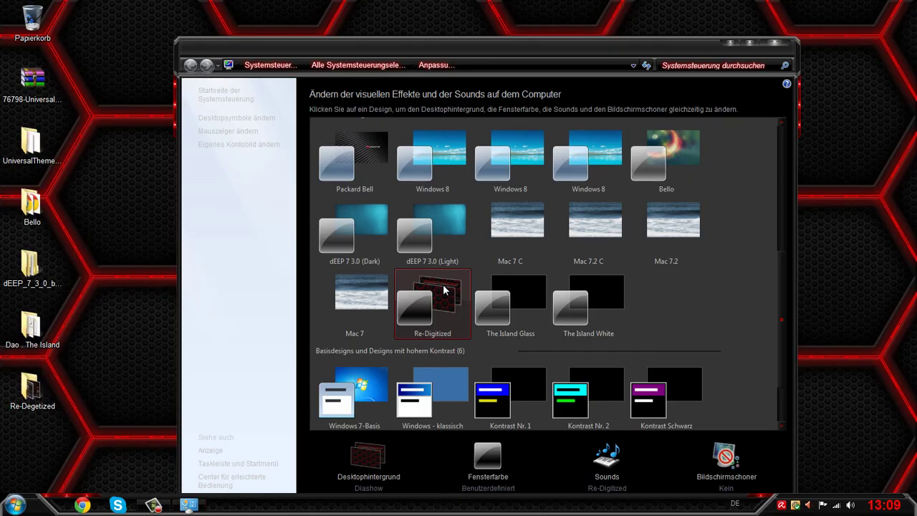
left_click(731, 47)
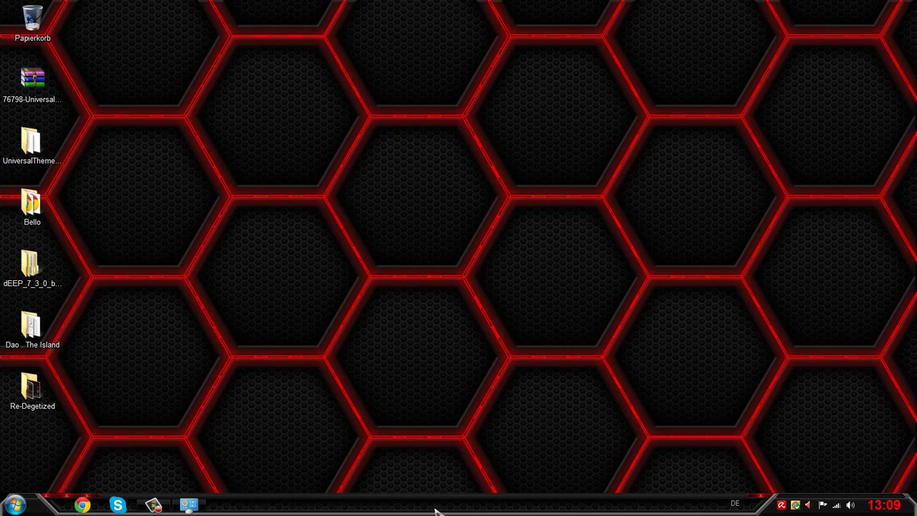
right_click(470, 224)
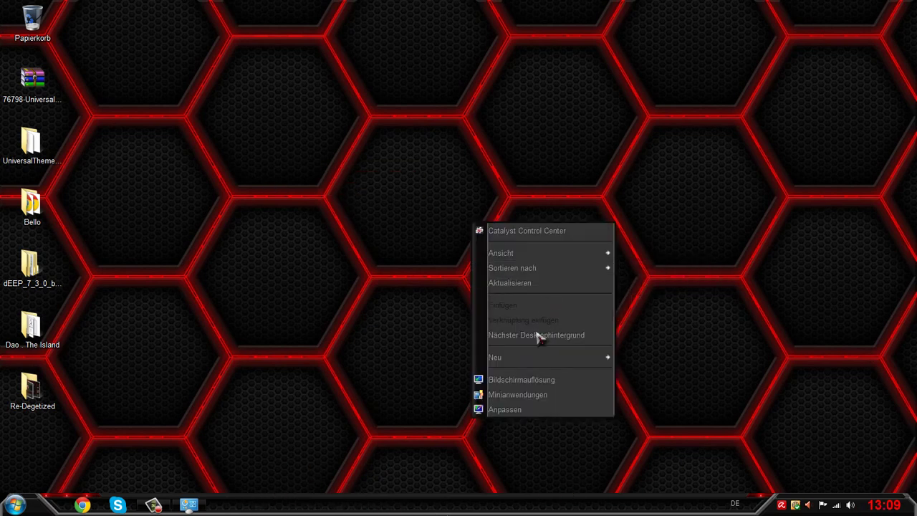
left_click(539, 337)
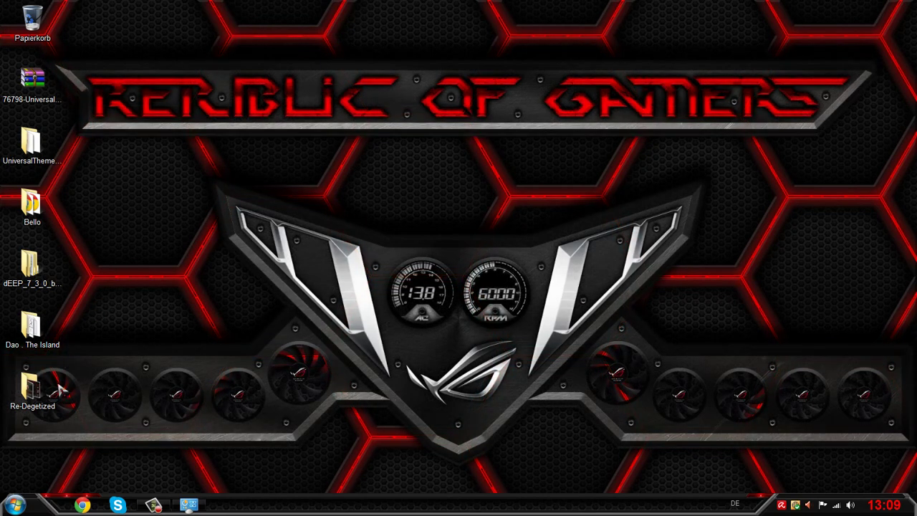
Inspect the Start menu in the Re-Digitized style and close it.
left_click(16, 505)
left_click(65, 441)
left_click(176, 122)
Create a new folder on the desktop.
right_click(169, 118)
mouse_move(272, 251)
left_click(342, 254)
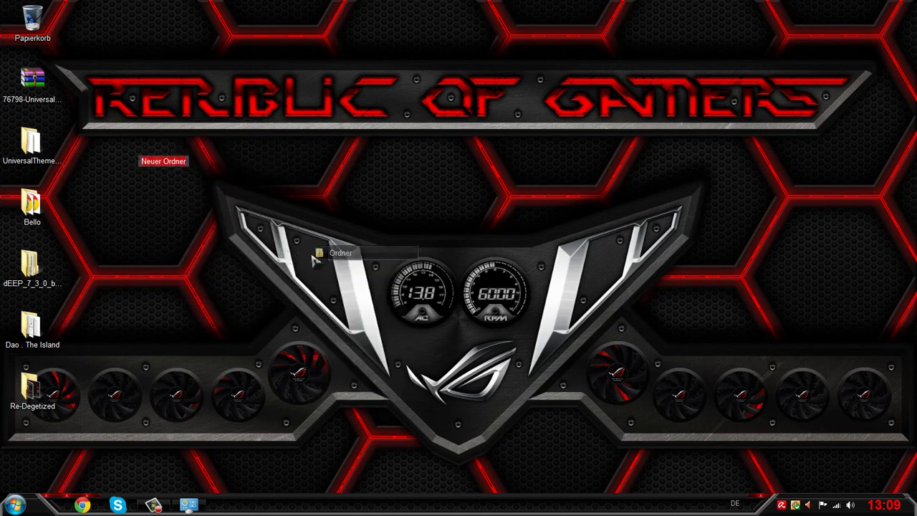
Delete the new desktop folder and empty the Recycle Bin.
left_click(174, 147)
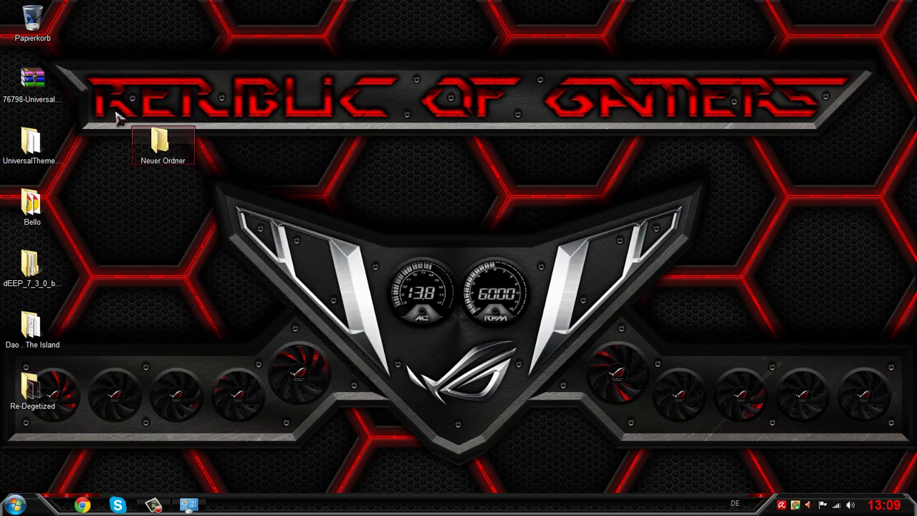
right_click(44, 26)
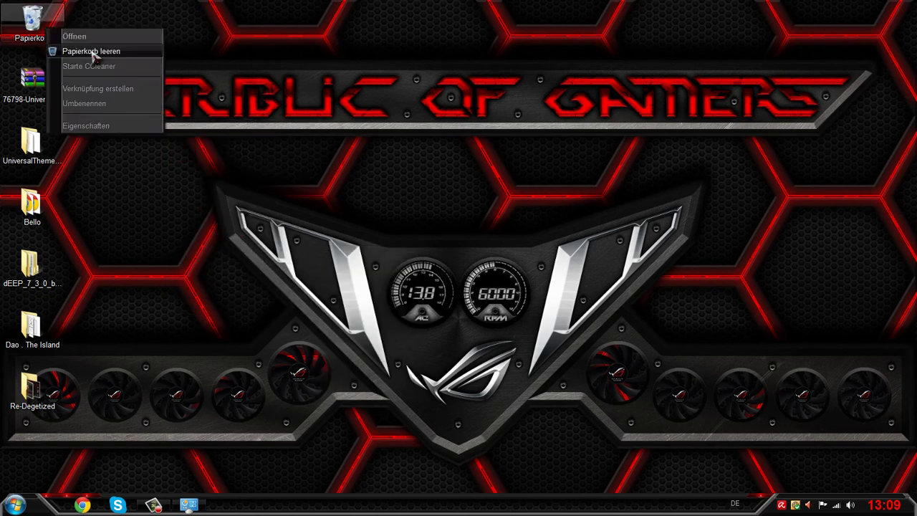
left_click(91, 50)
left_click(509, 299)
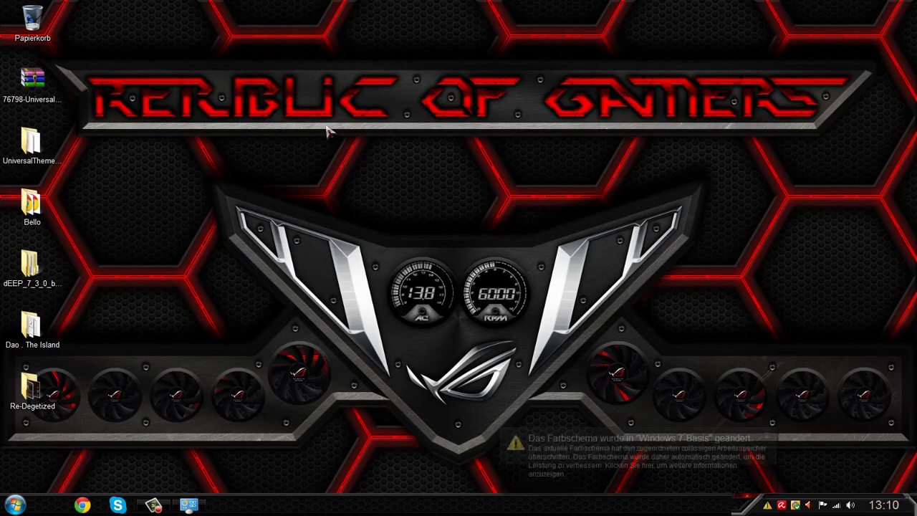
Open the details of the colour-scheme notification and close the help window.
right_click(333, 131)
left_click(759, 439)
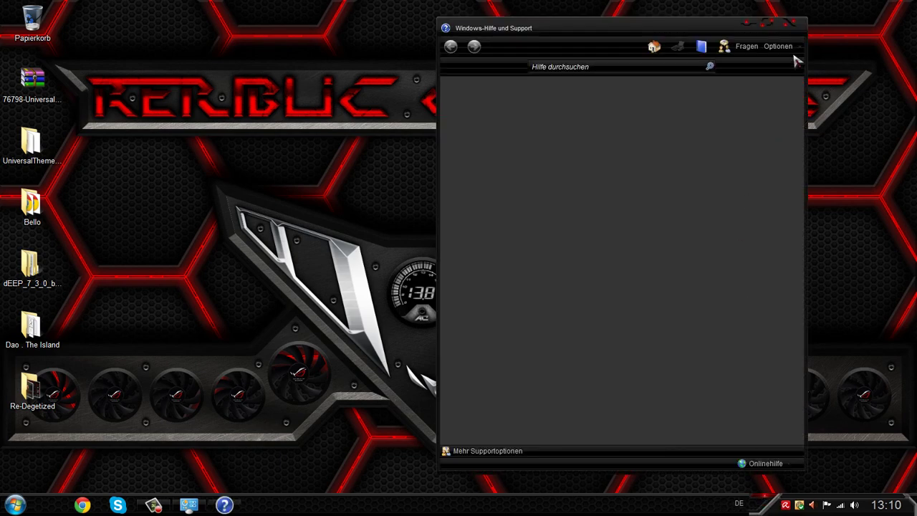
left_click(790, 29)
Inspect the Re-Digitized styling on the Start menu and a Computer window, and close that window.
left_click(15, 505)
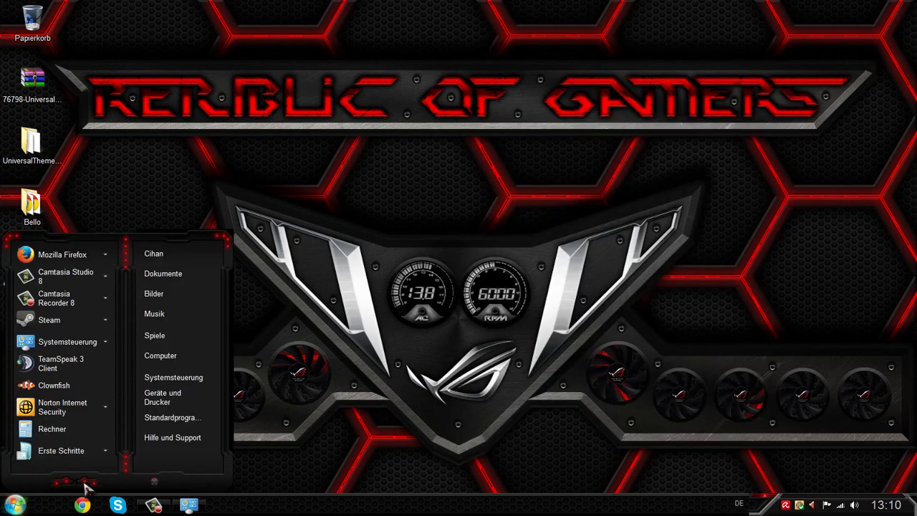
left_click(174, 356)
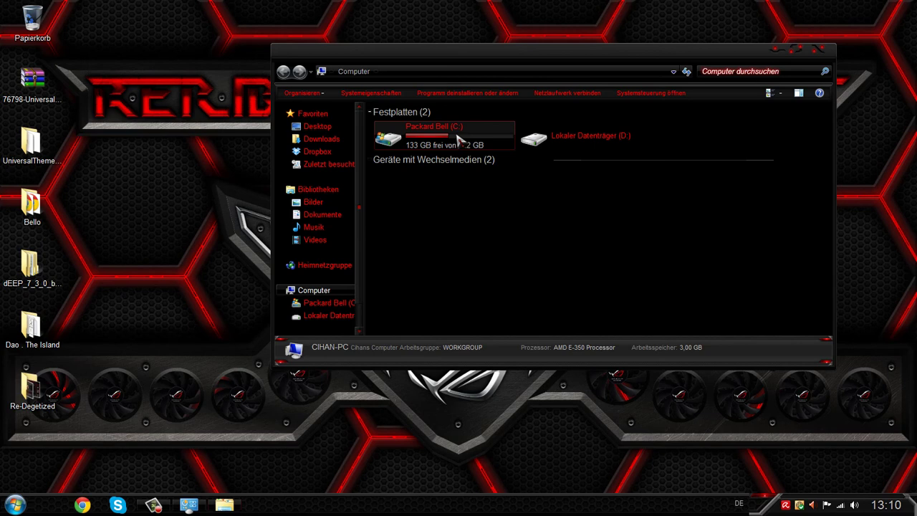
left_click(825, 50)
Open the personalization settings from the desktop and move their window higher so it fits fully on screen.
right_click(394, 90)
left_click(421, 273)
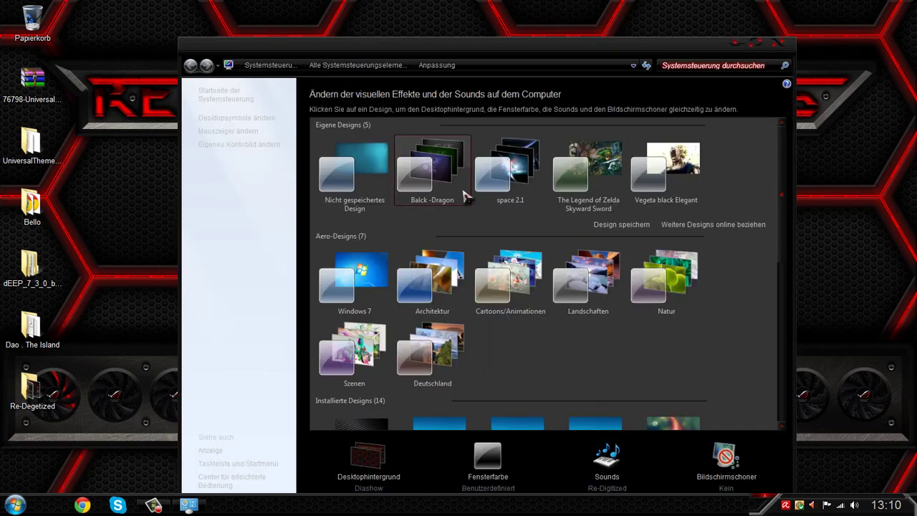
left_click_drag(657, 57, 476, 17)
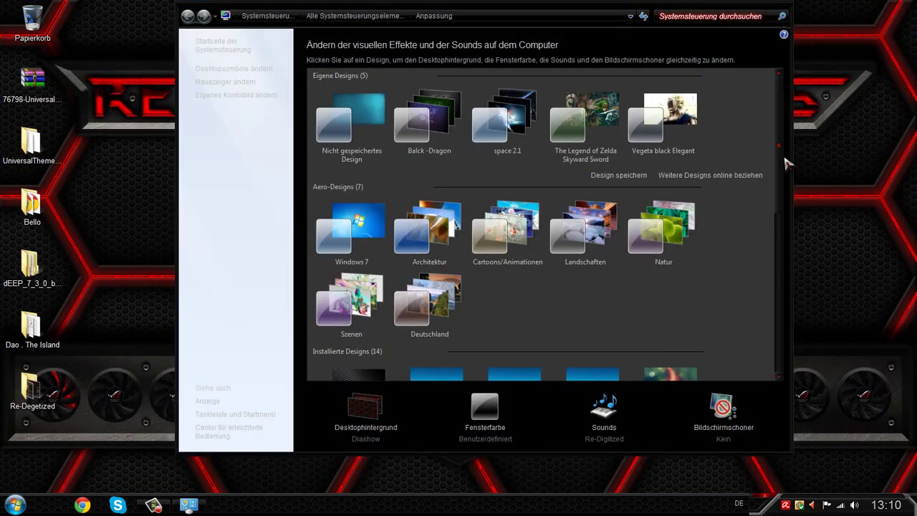
double_click(573, 9)
left_click_drag(574, 21, 484, 28)
left_click(907, 425)
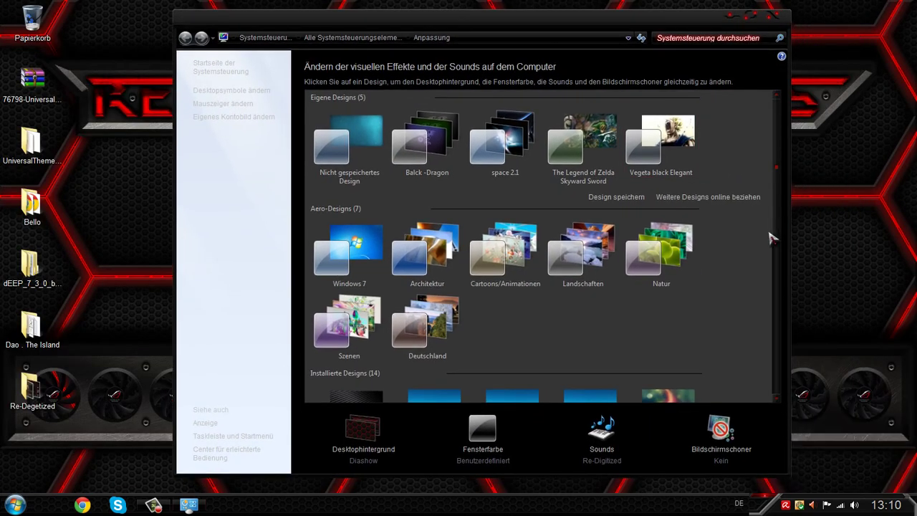
Apply The Island Glass from the installed themes and inspect its Start menu.
left_click_drag(779, 226, 778, 373)
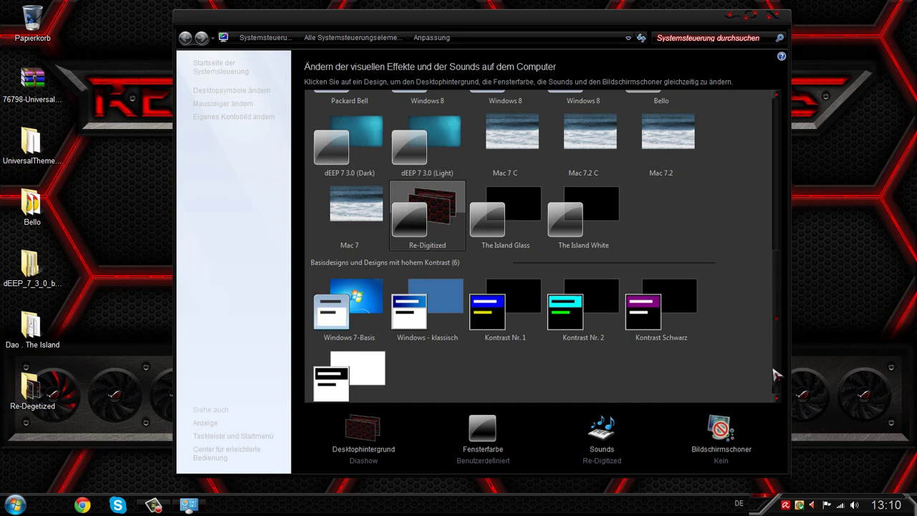
left_click(510, 201)
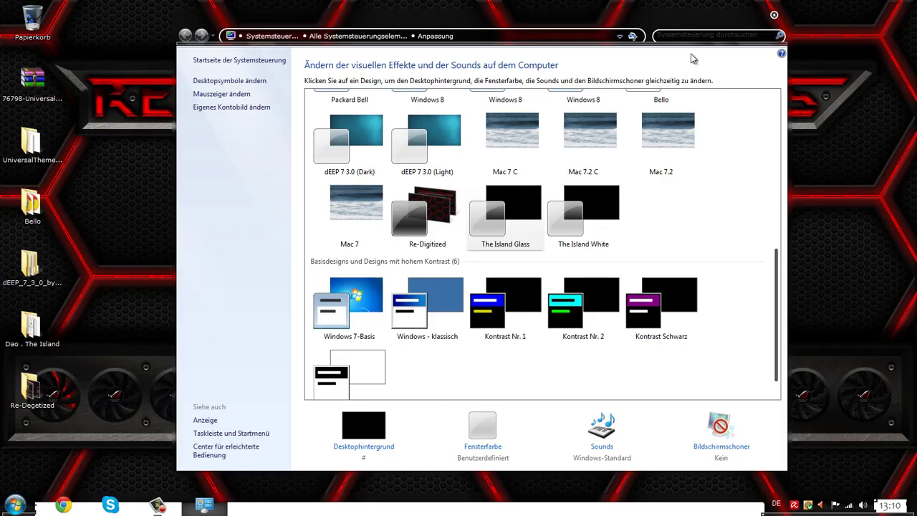
left_click(15, 505)
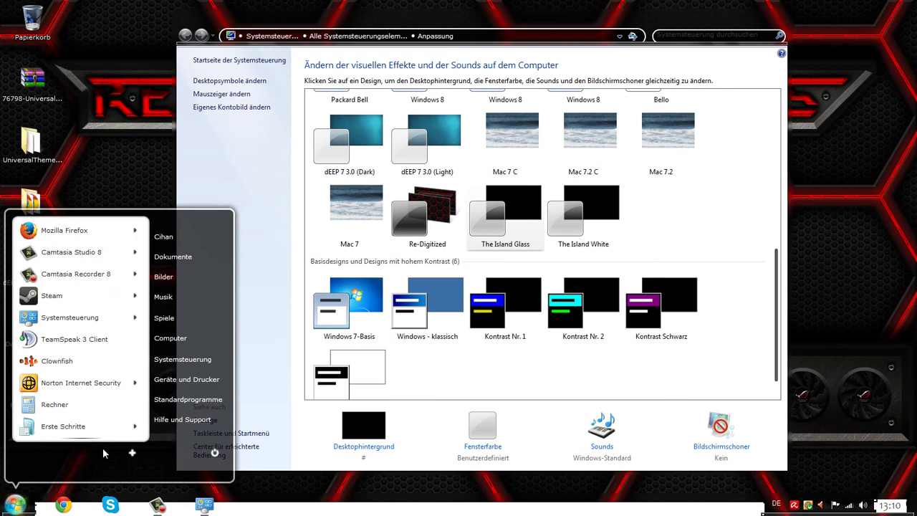
left_click(215, 452)
Apply The Island White theme, switch to the Balck -Dragon theme and close the personalization window.
left_click(589, 207)
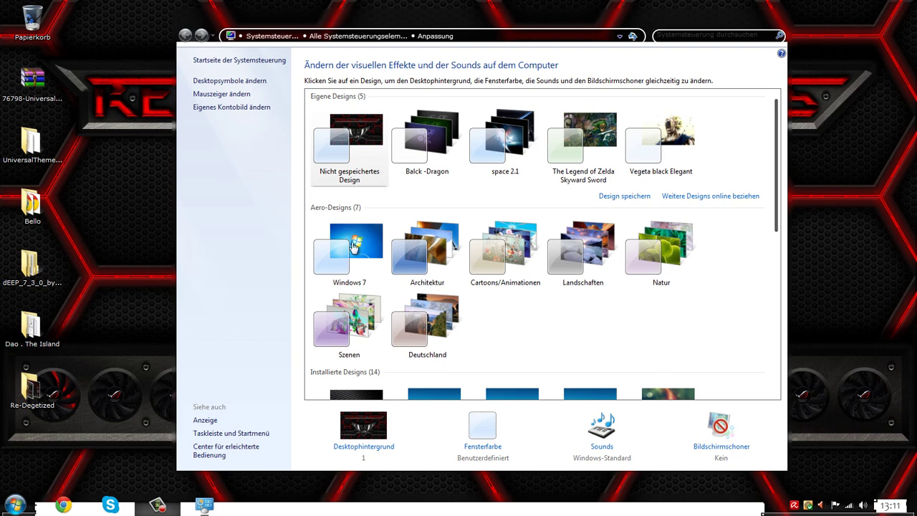
left_click(427, 143)
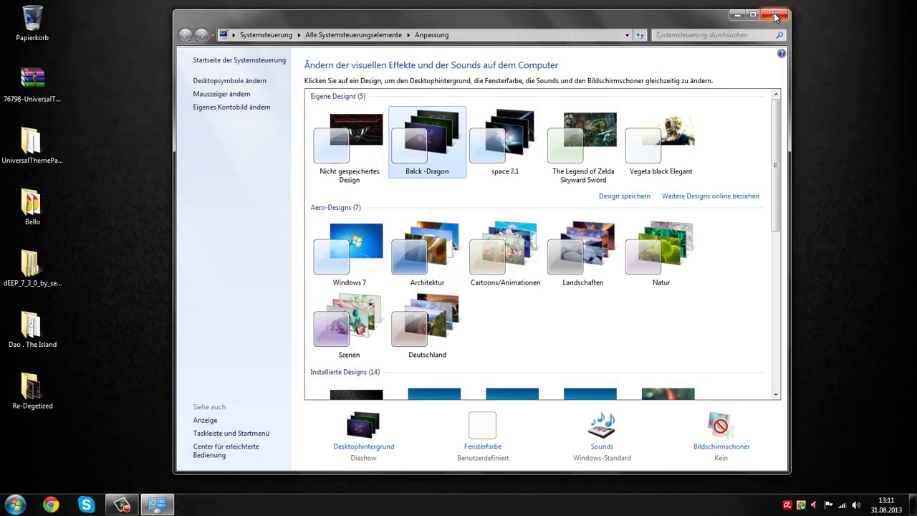
left_click(775, 16)
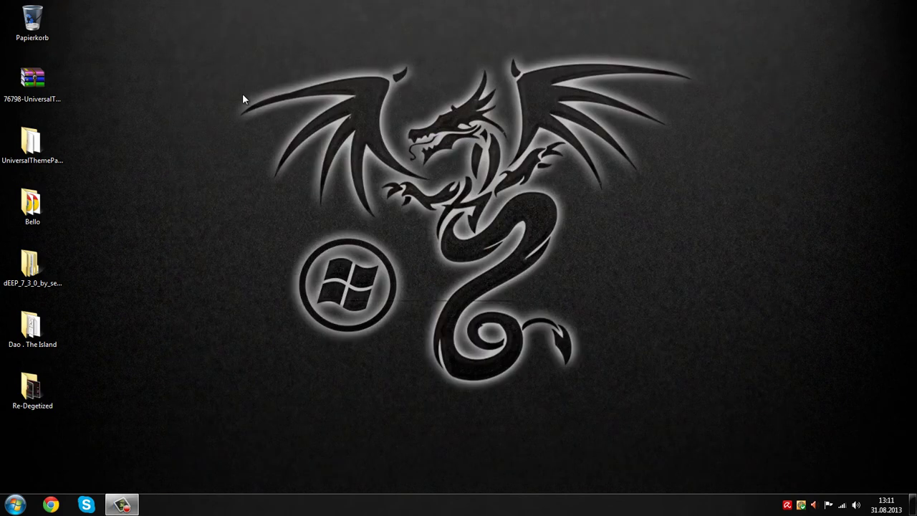
View the desktop context menu under Balck -Dragon, open the new colour-scheme notification and close its help window.
right_click(242, 98)
left_click(197, 112)
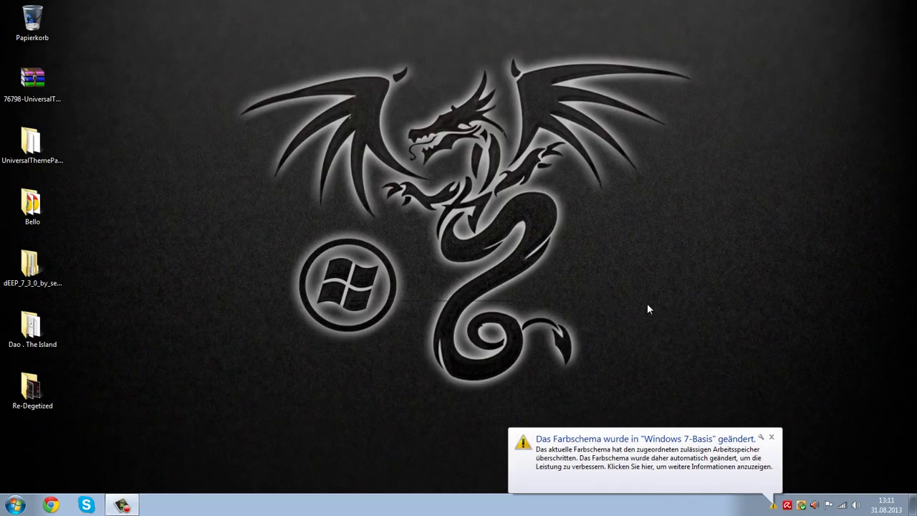
left_click(733, 434)
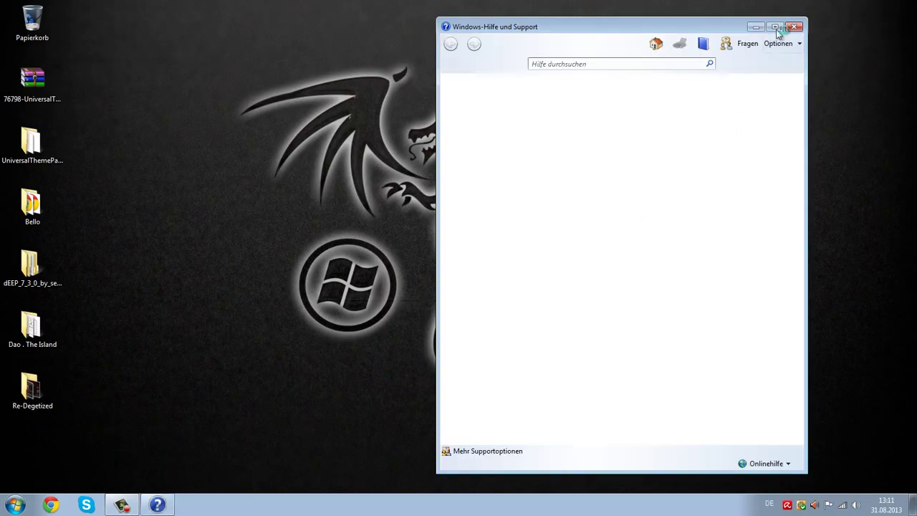
left_click(794, 26)
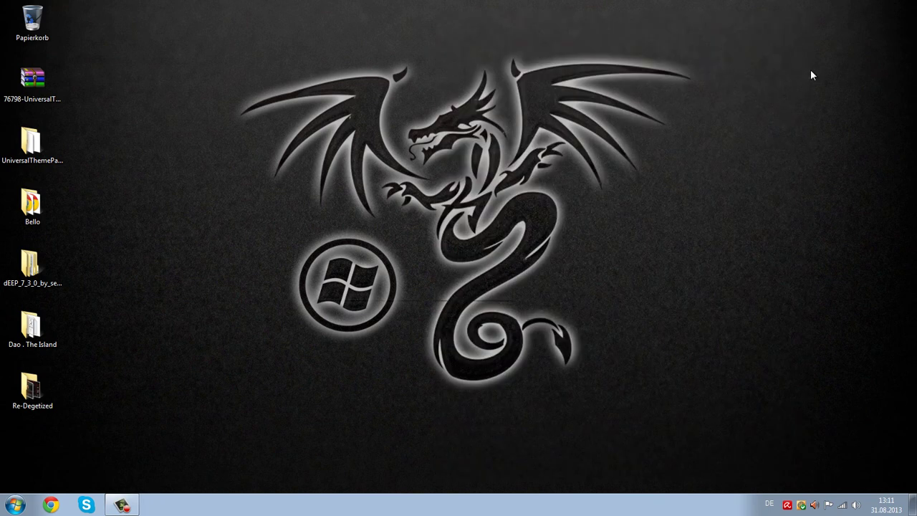